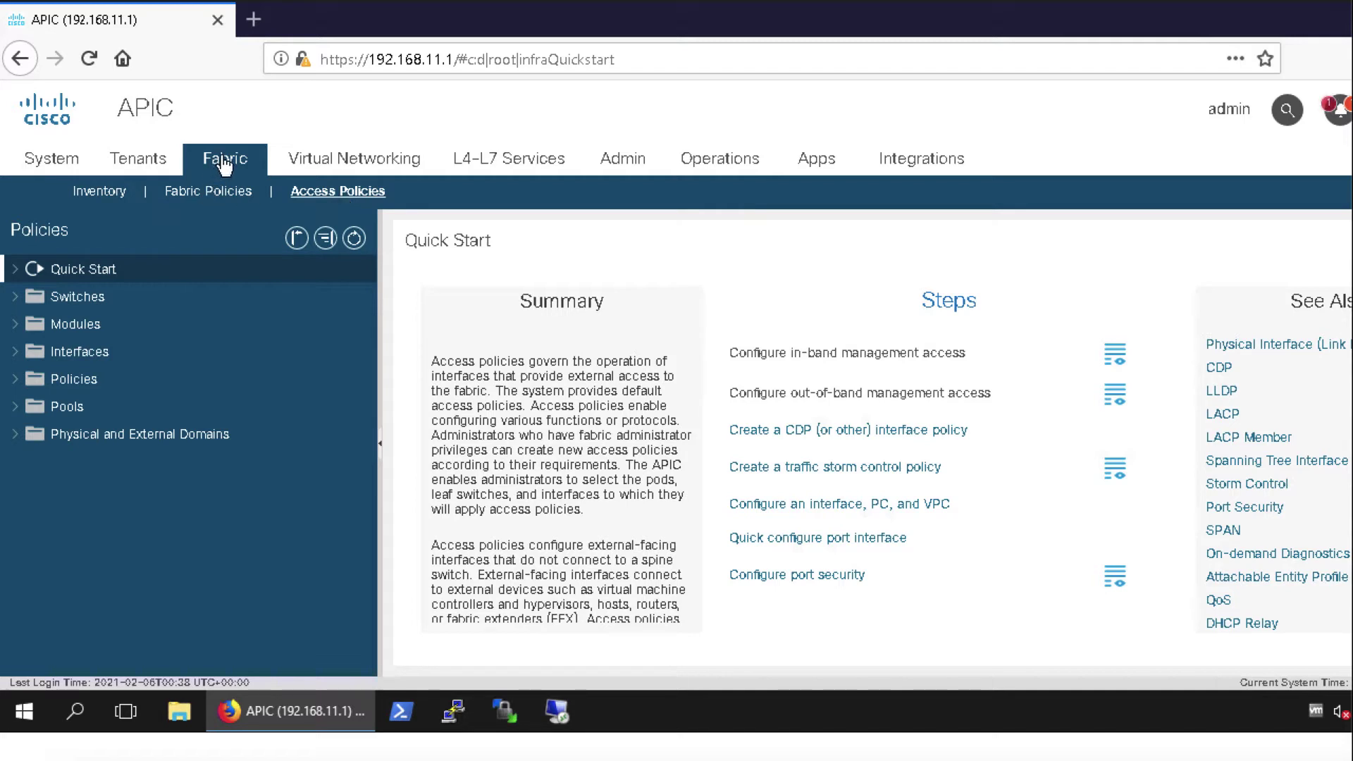
- Start a new leaf interface profile under the leaf interface profiles and name it Interface-Profile-1
left_click(15, 351)
left_click(31, 384)
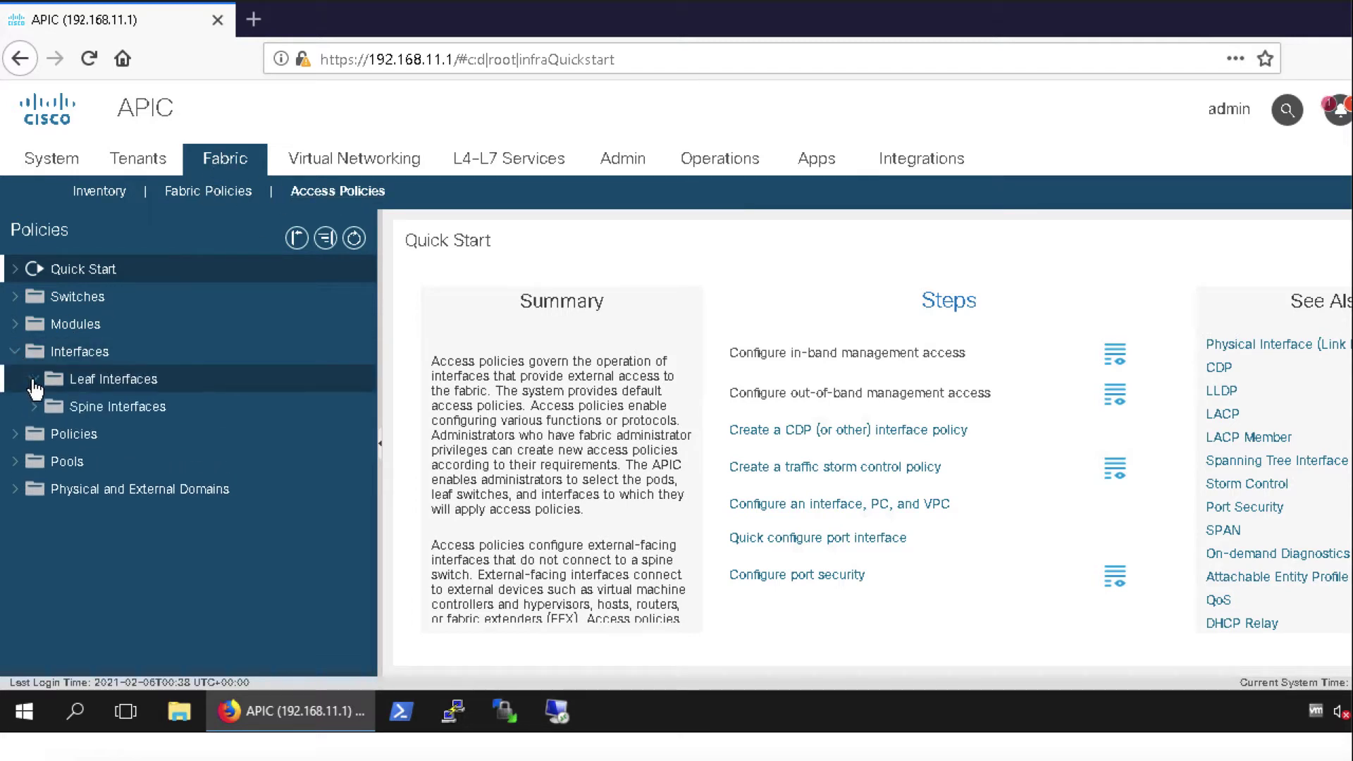
left_click(55, 411)
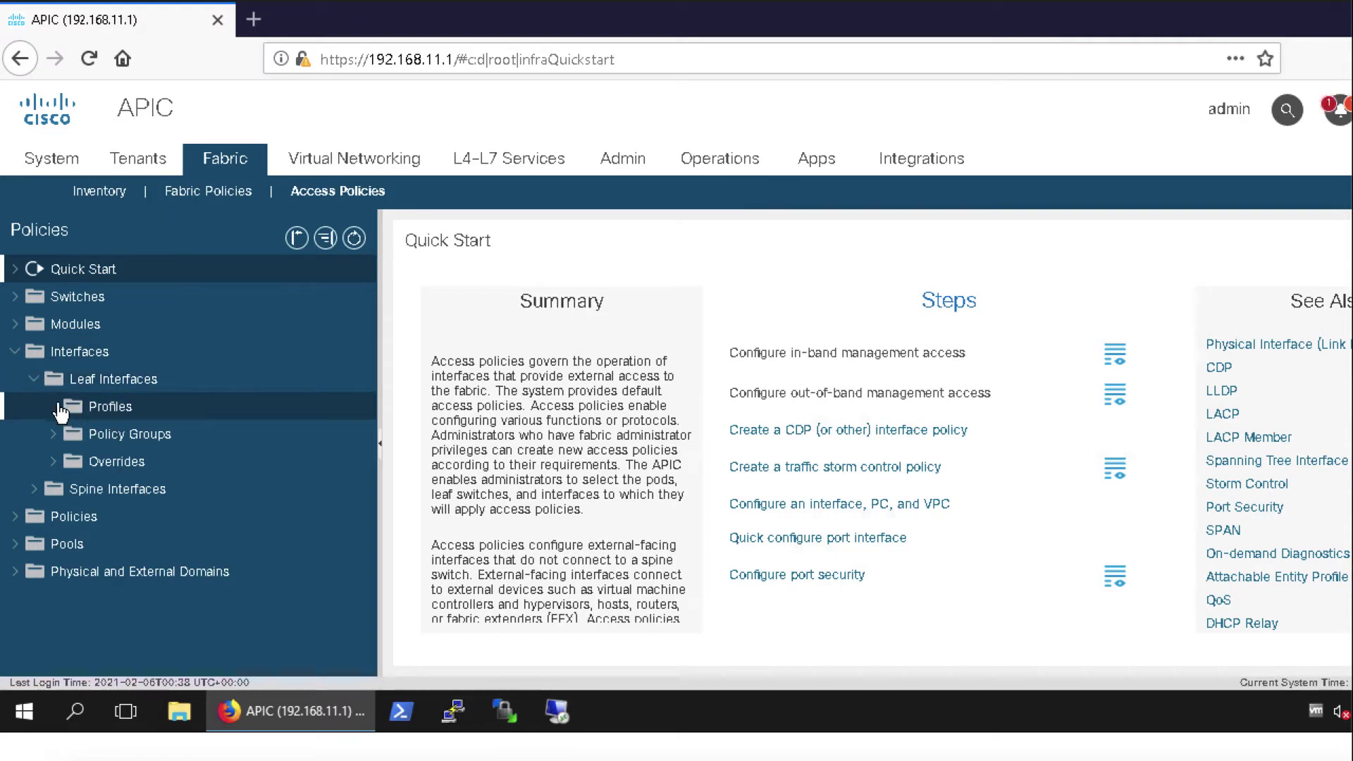
right_click(111, 417)
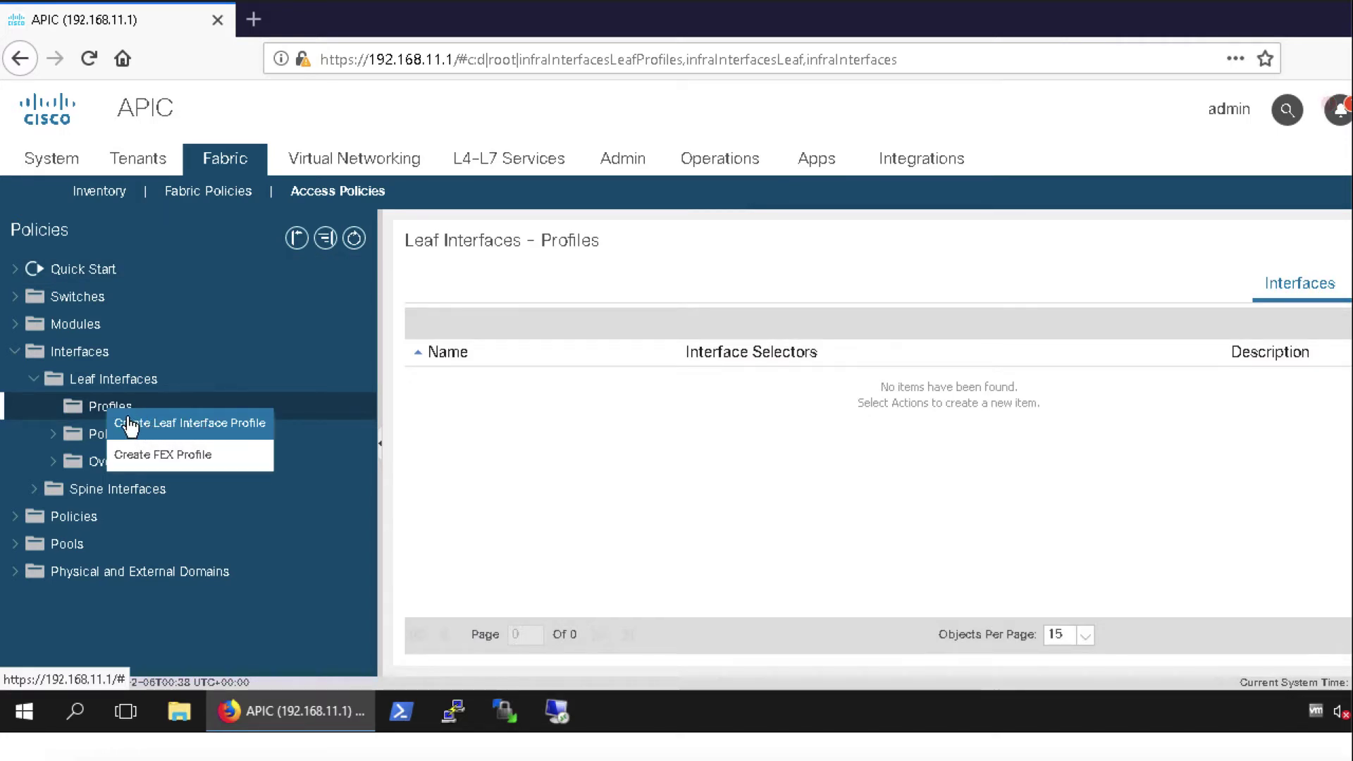
left_click(167, 432)
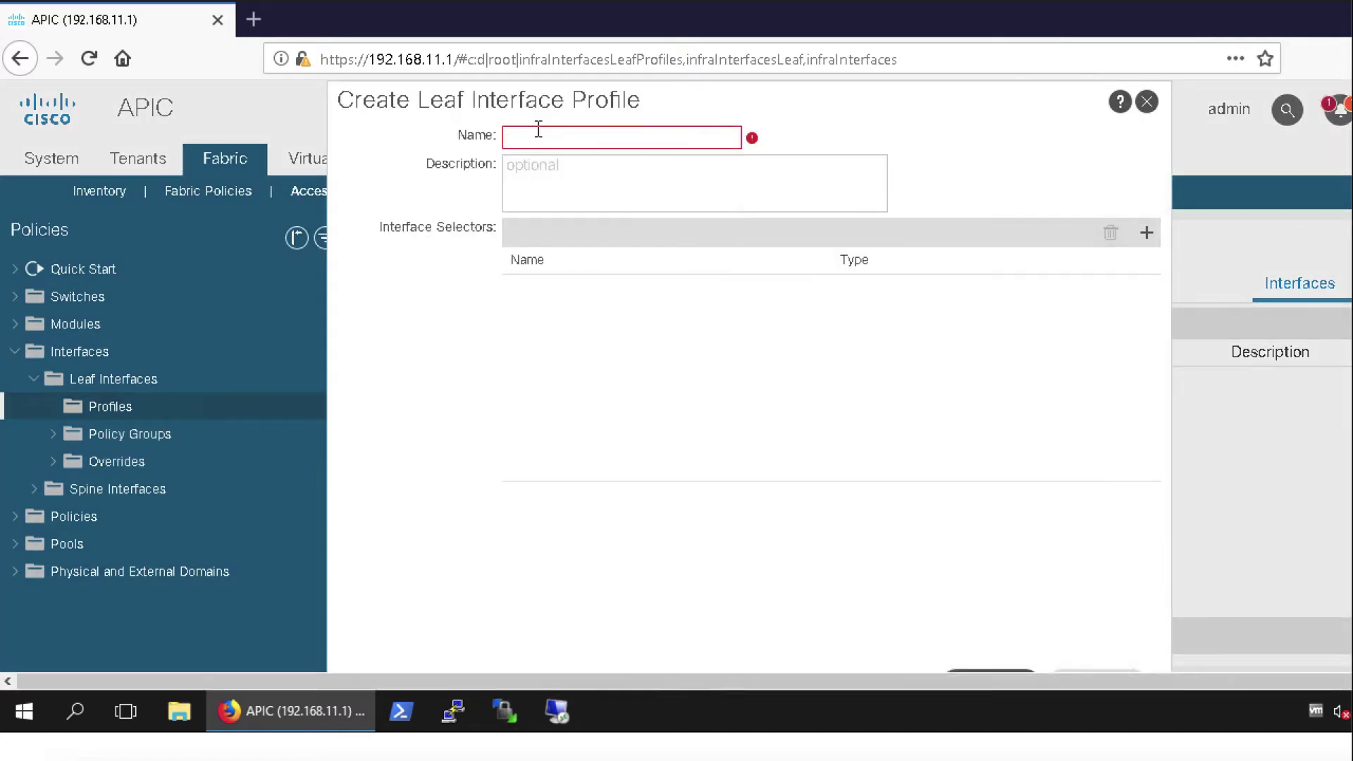
left_click(538, 130)
type("Interfac")
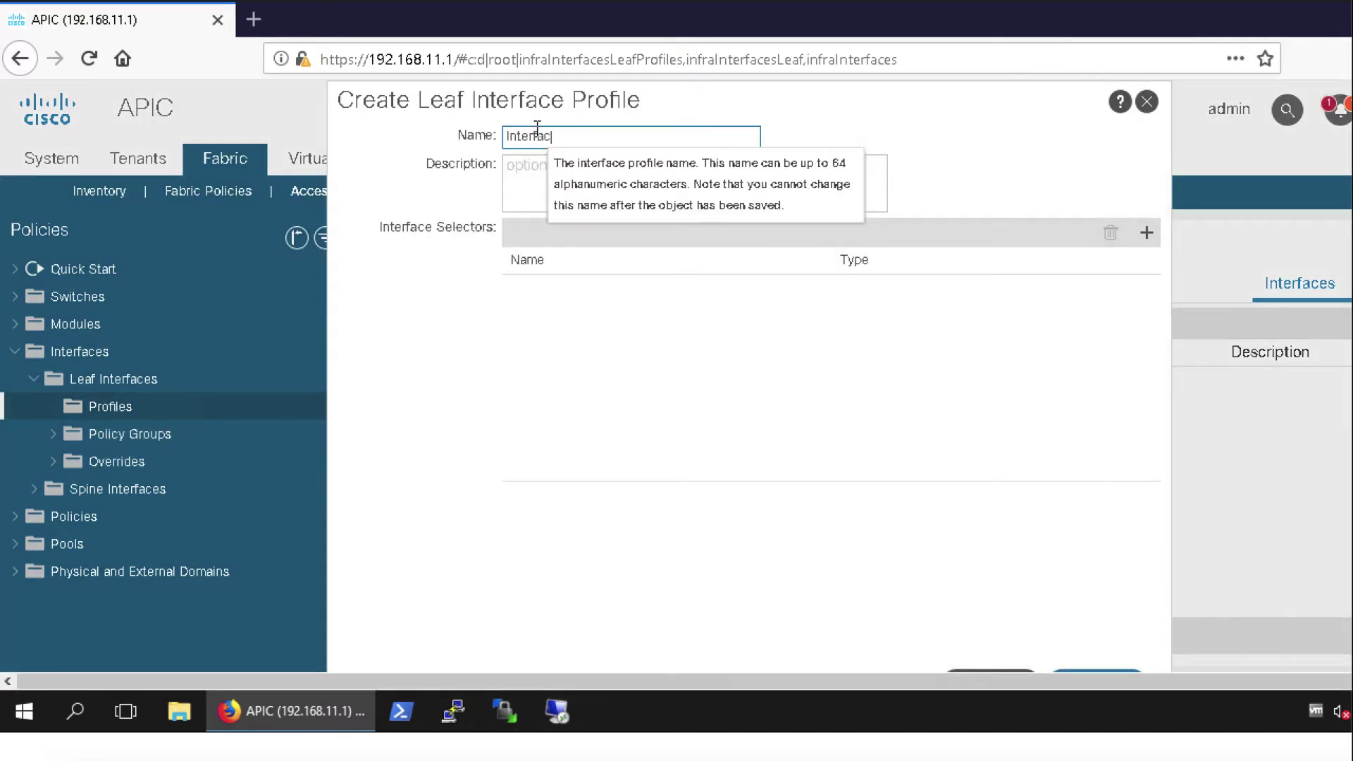
type("e-Profi")
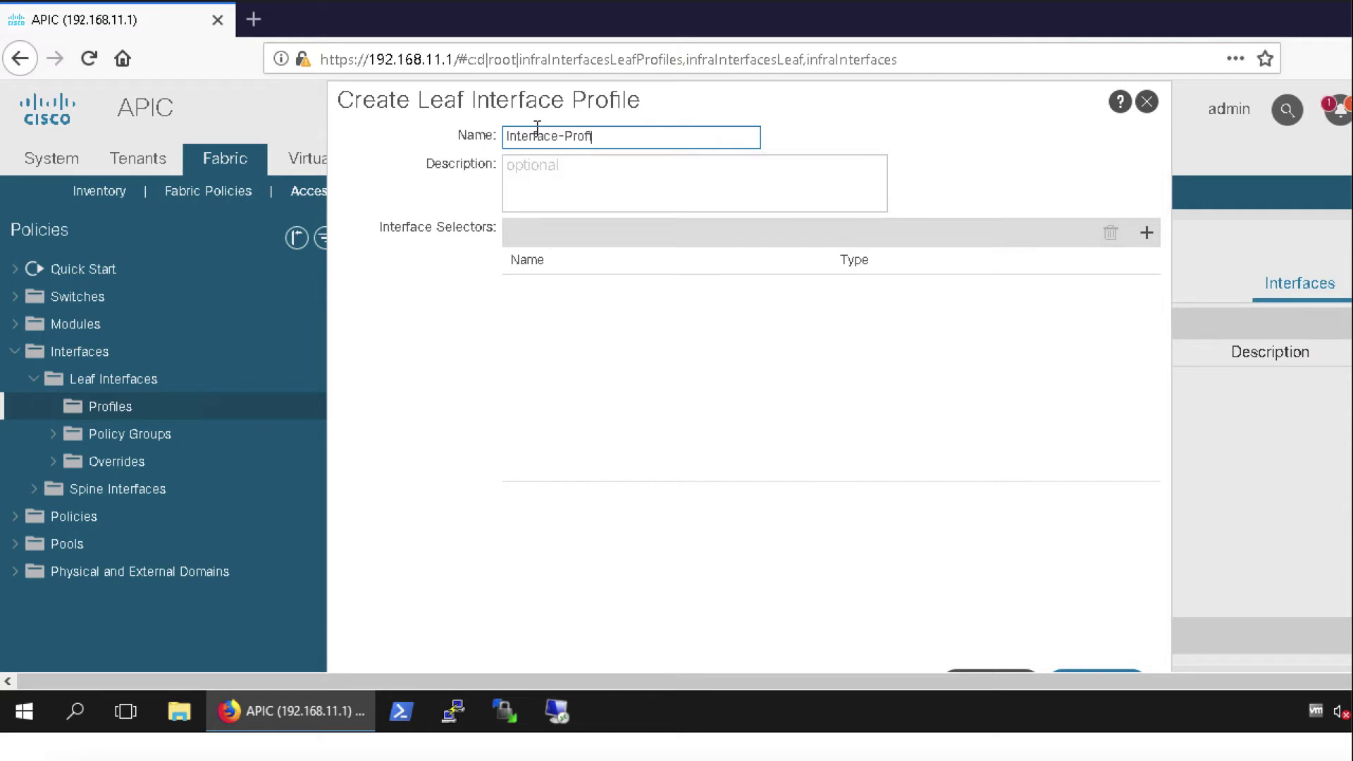
type("le-1")
- Add an access port selector named Interface-1 with interface ID 1/1, leaving the interface policy group unselected
left_click(1147, 233)
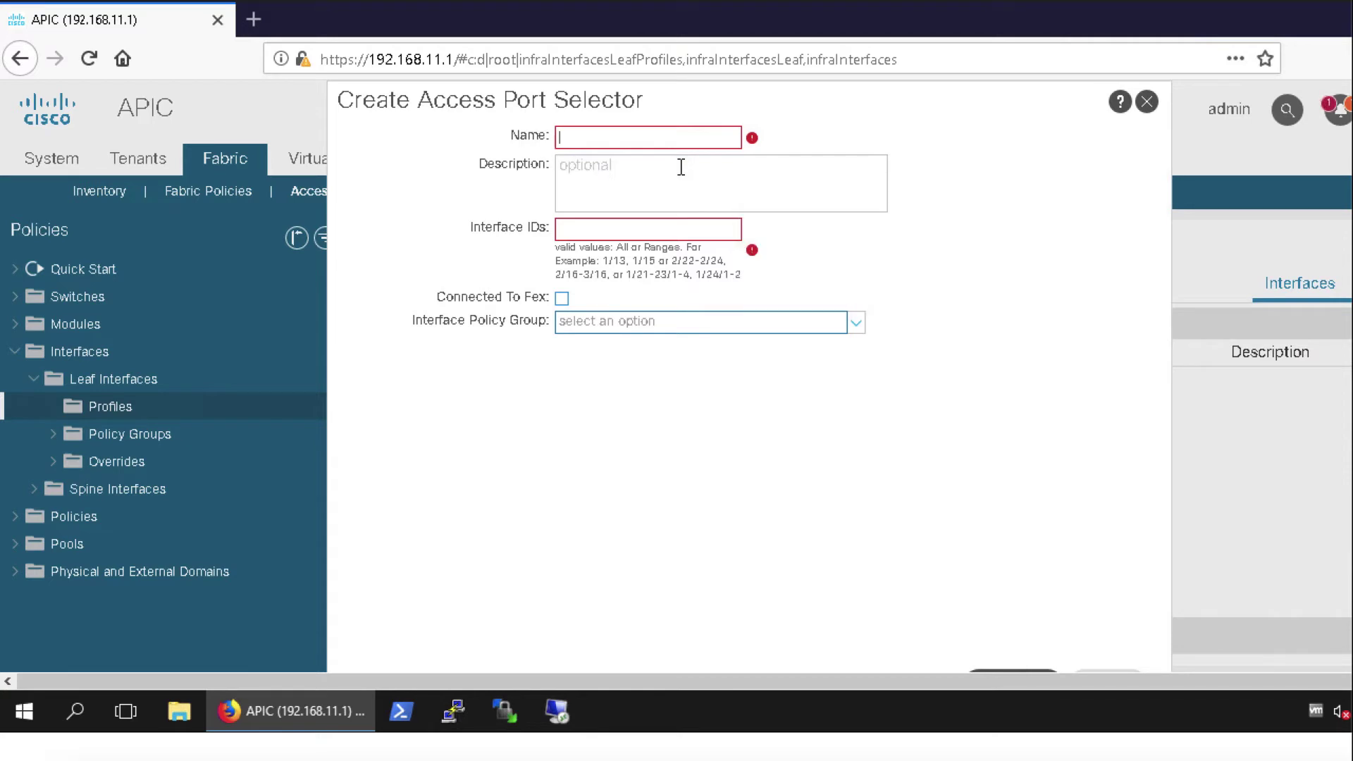
type("Interface")
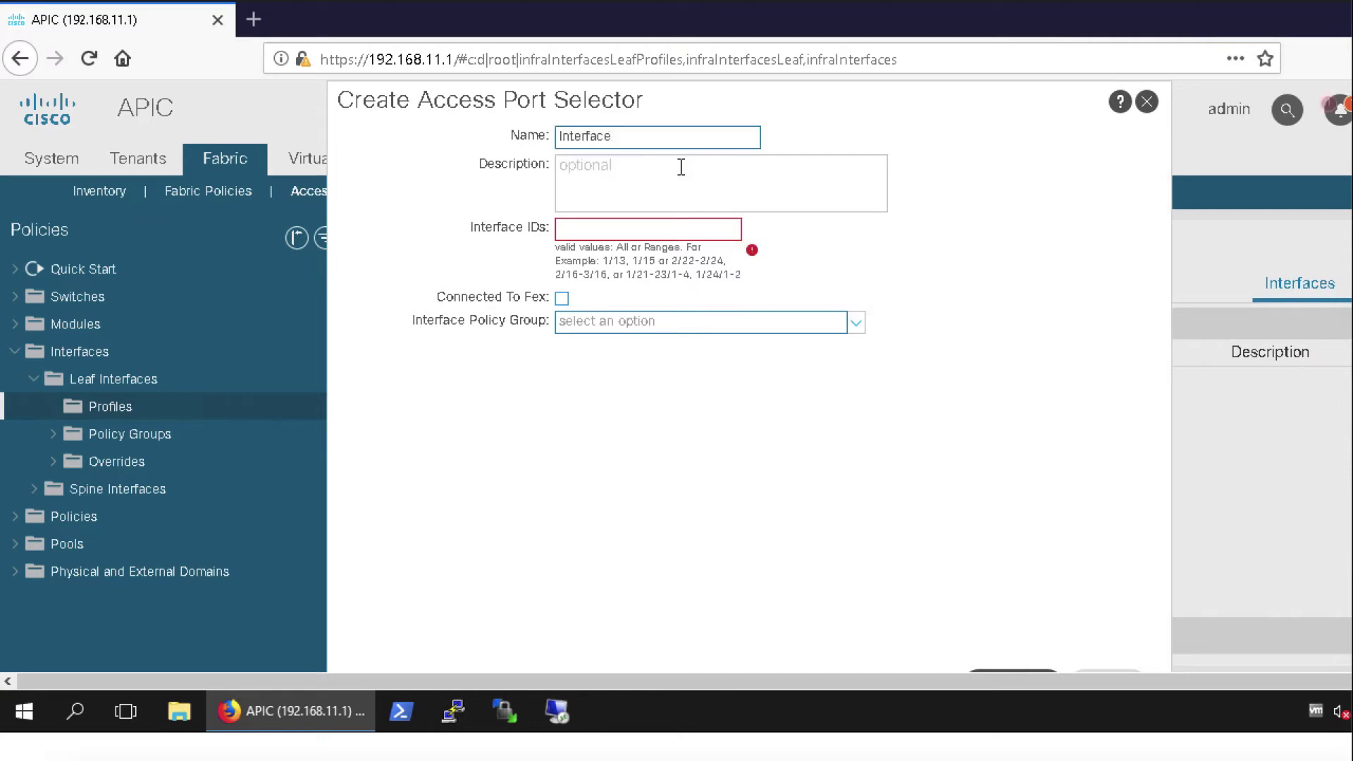
type("-1")
left_click(592, 234)
type("1/1")
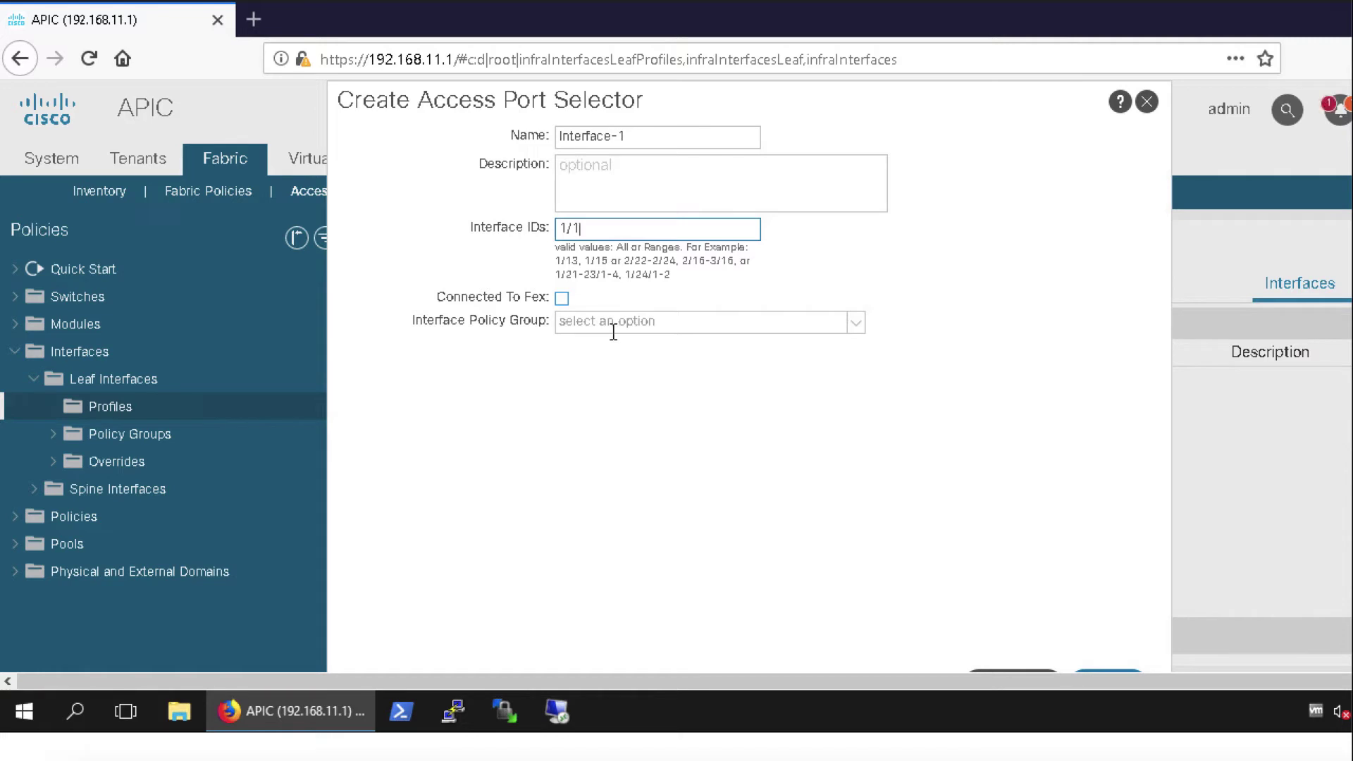
left_click(752, 321)
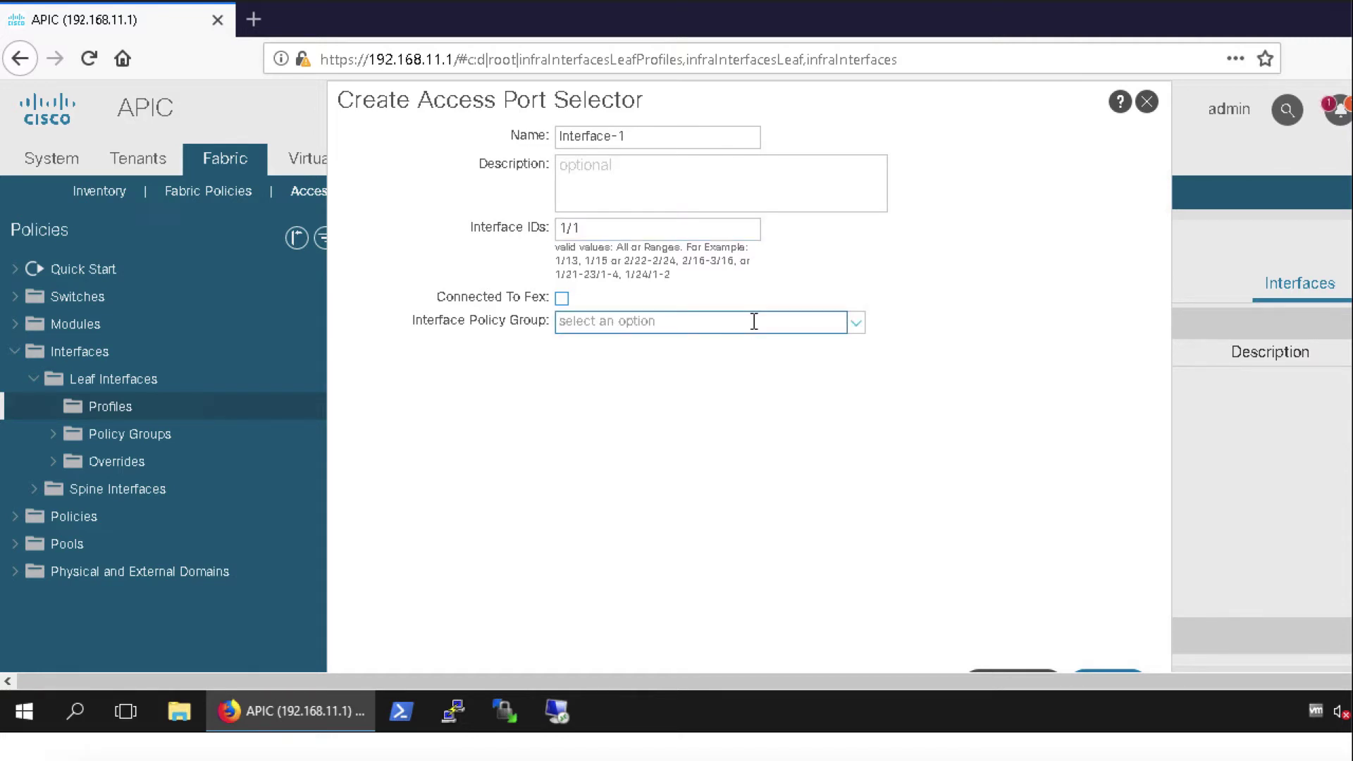
left_click(857, 321)
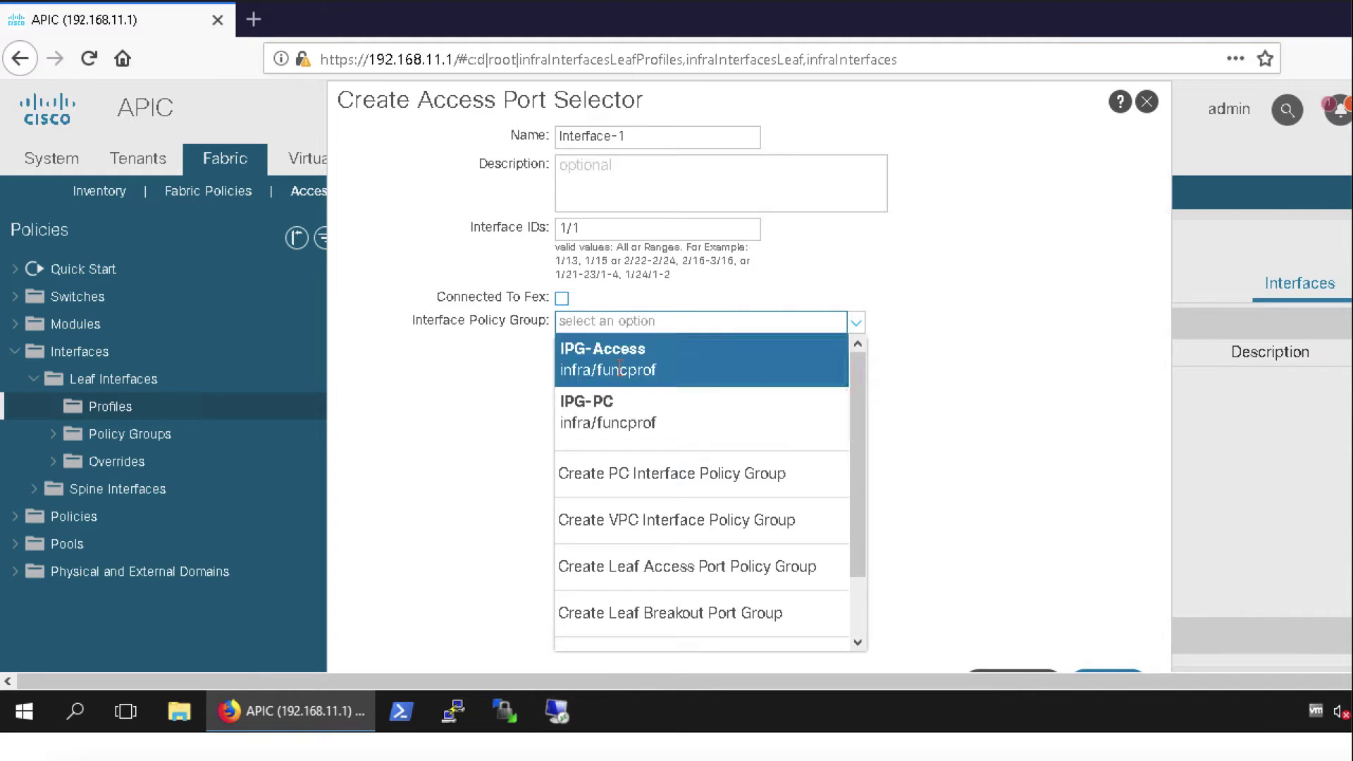
left_click(417, 435)
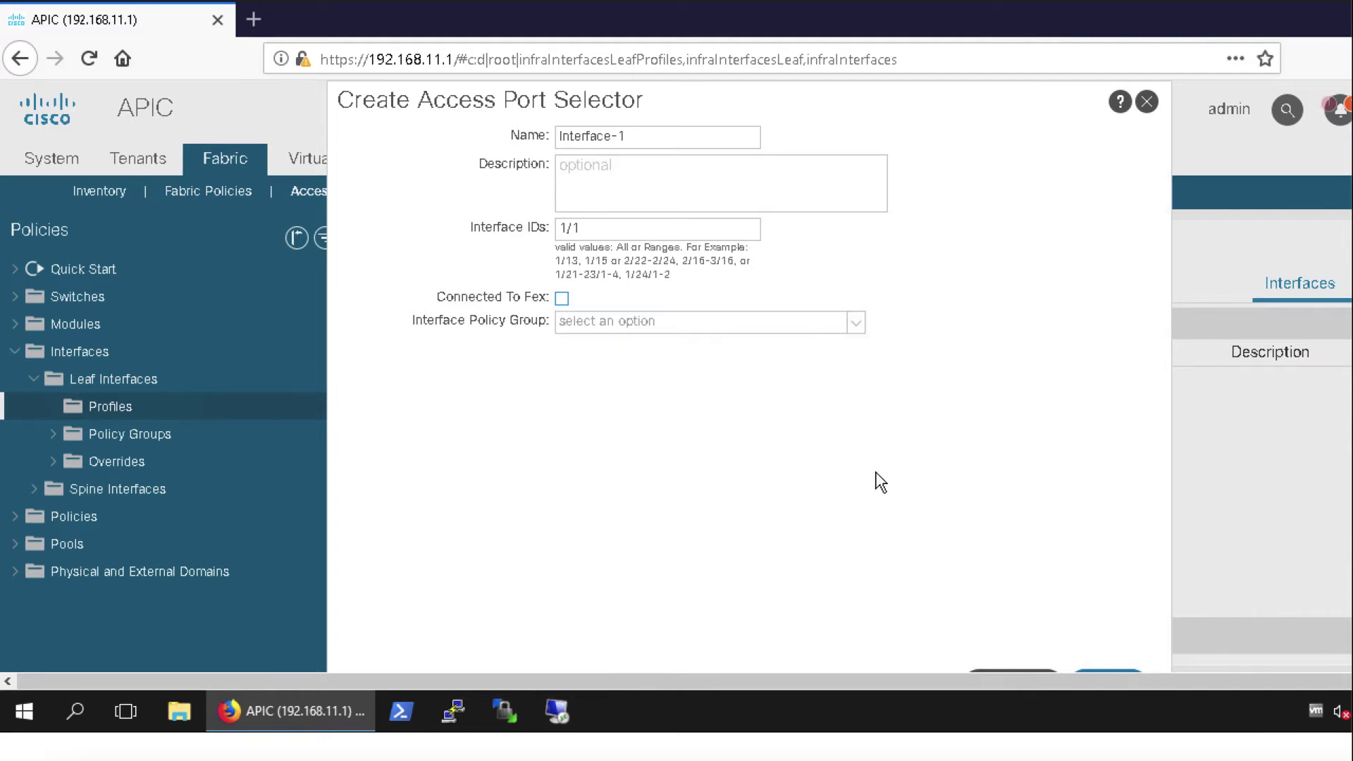
scroll(881, 481, "down", 1)
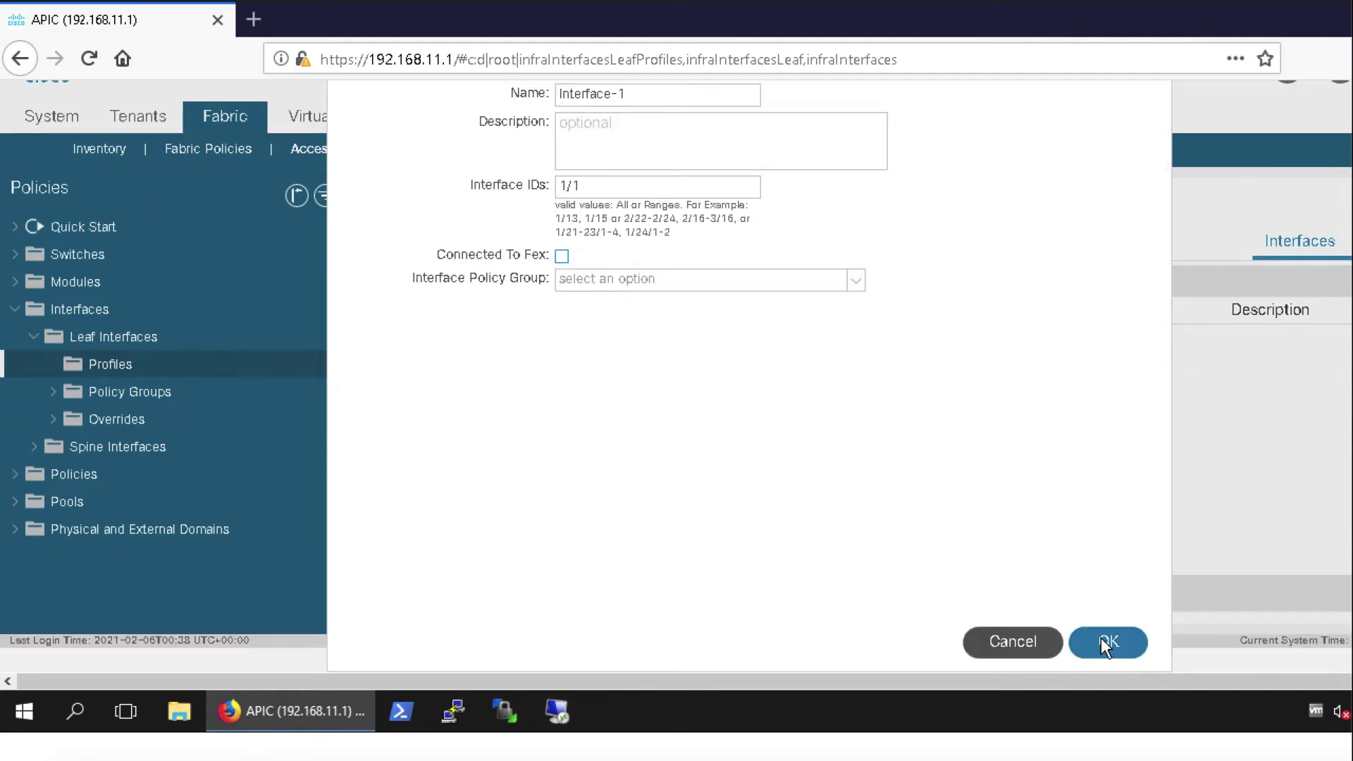
left_click(1102, 641)
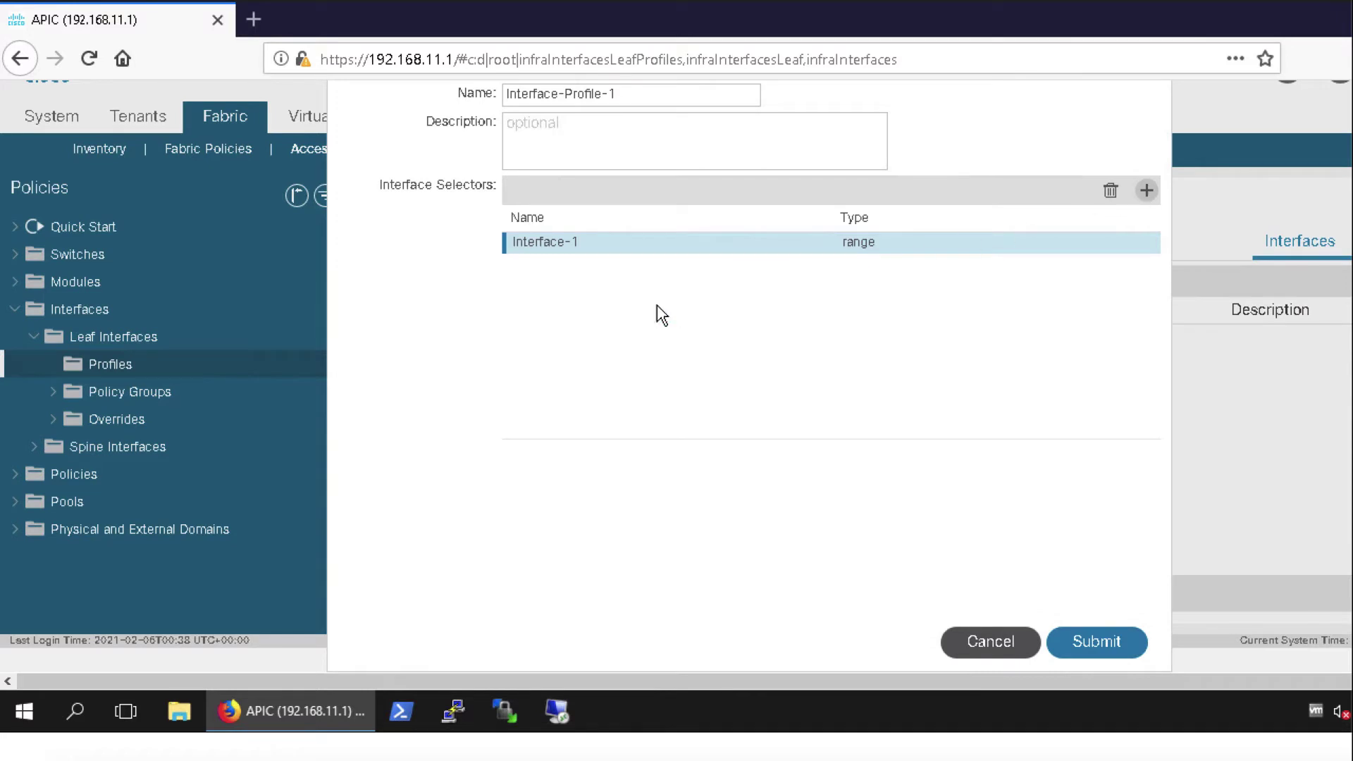
- Add a second access port selector named Interface-2 with interface ID 1/2 and no policy group
type("Interface-2")
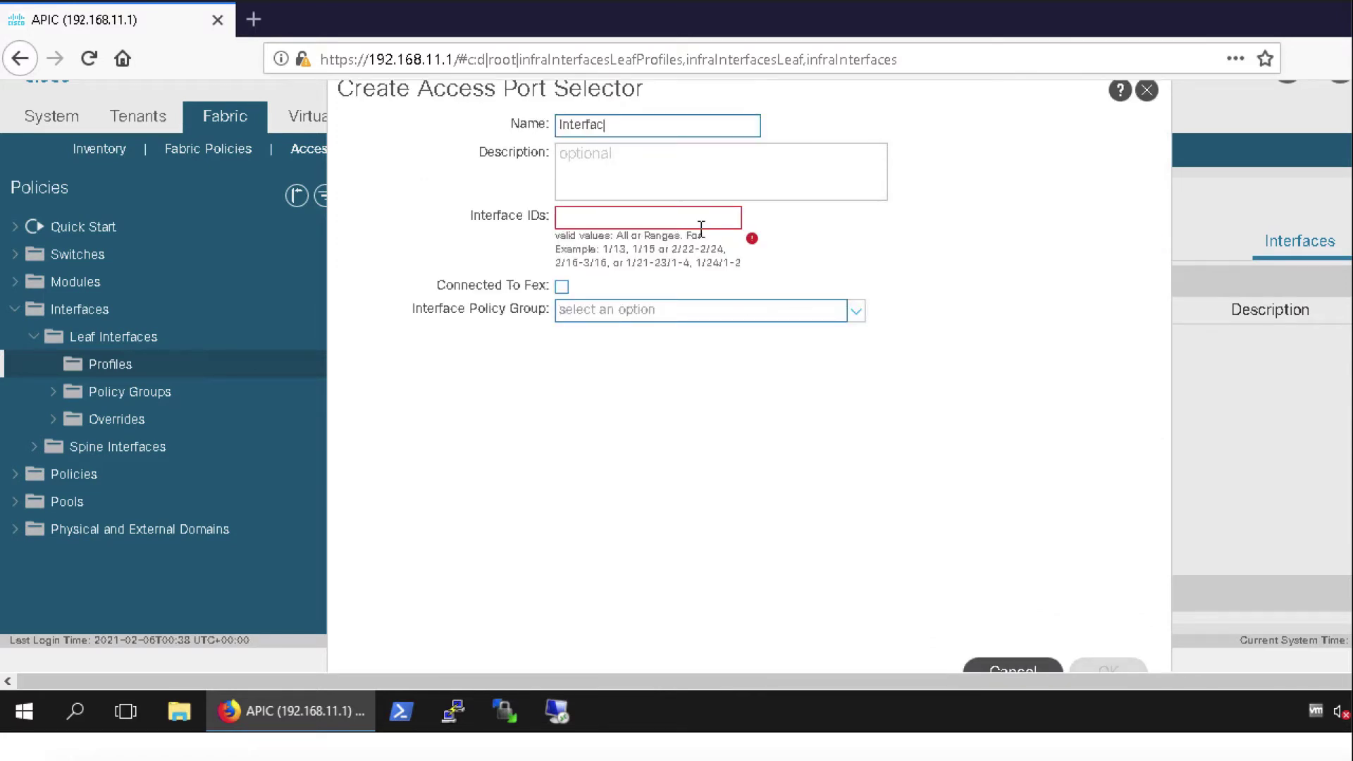
left_click(703, 226)
type("1/2")
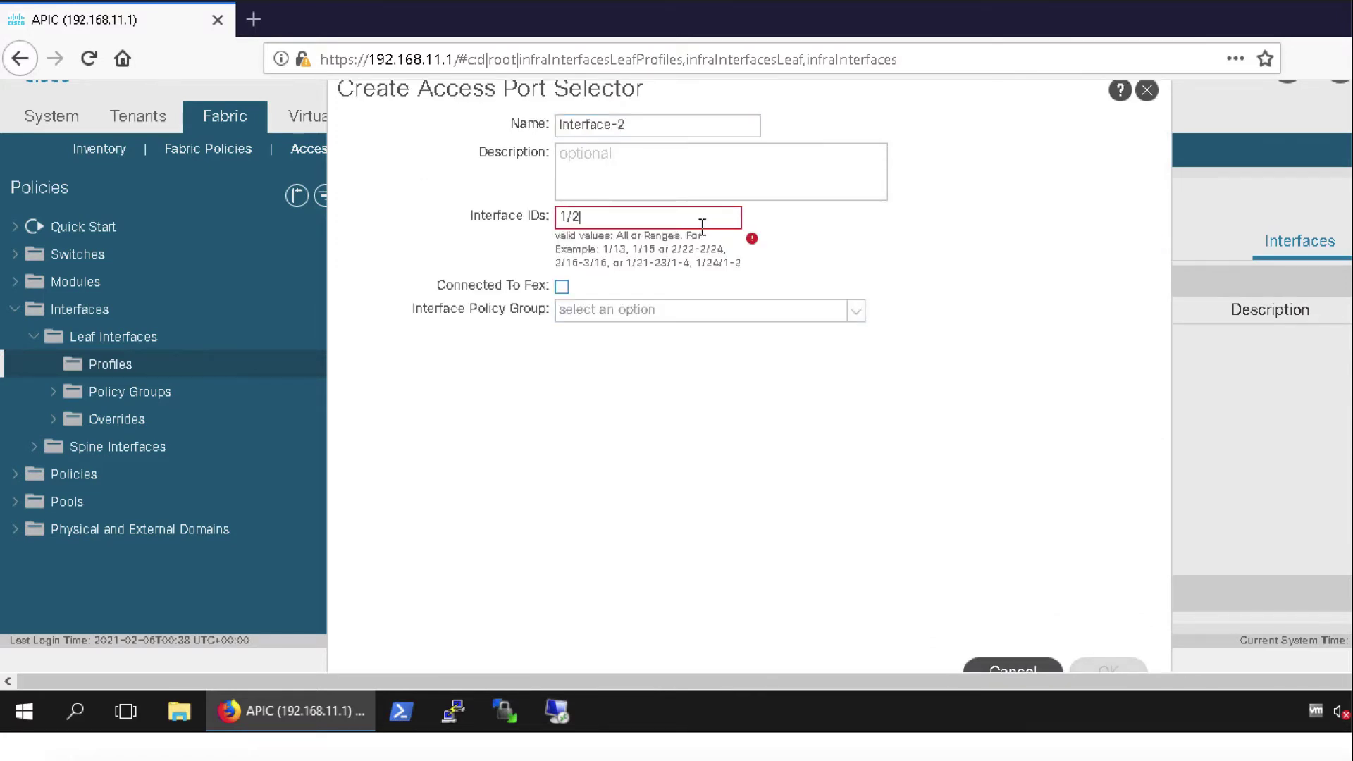
left_click(1117, 672)
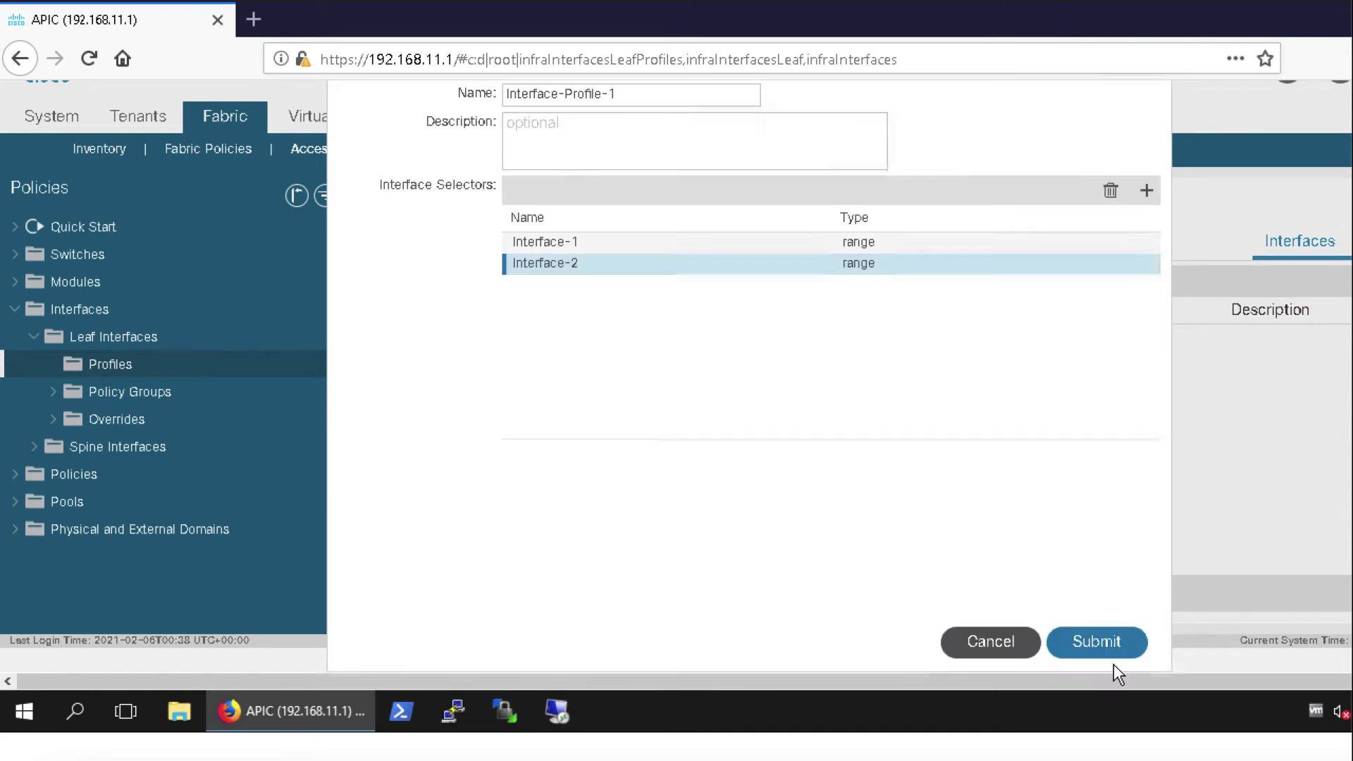
- Add an access port selector named Interface3-9 with interface IDs 1/3-1/9, and submit the leaf interface profile
left_click(1147, 191)
type("Inte")
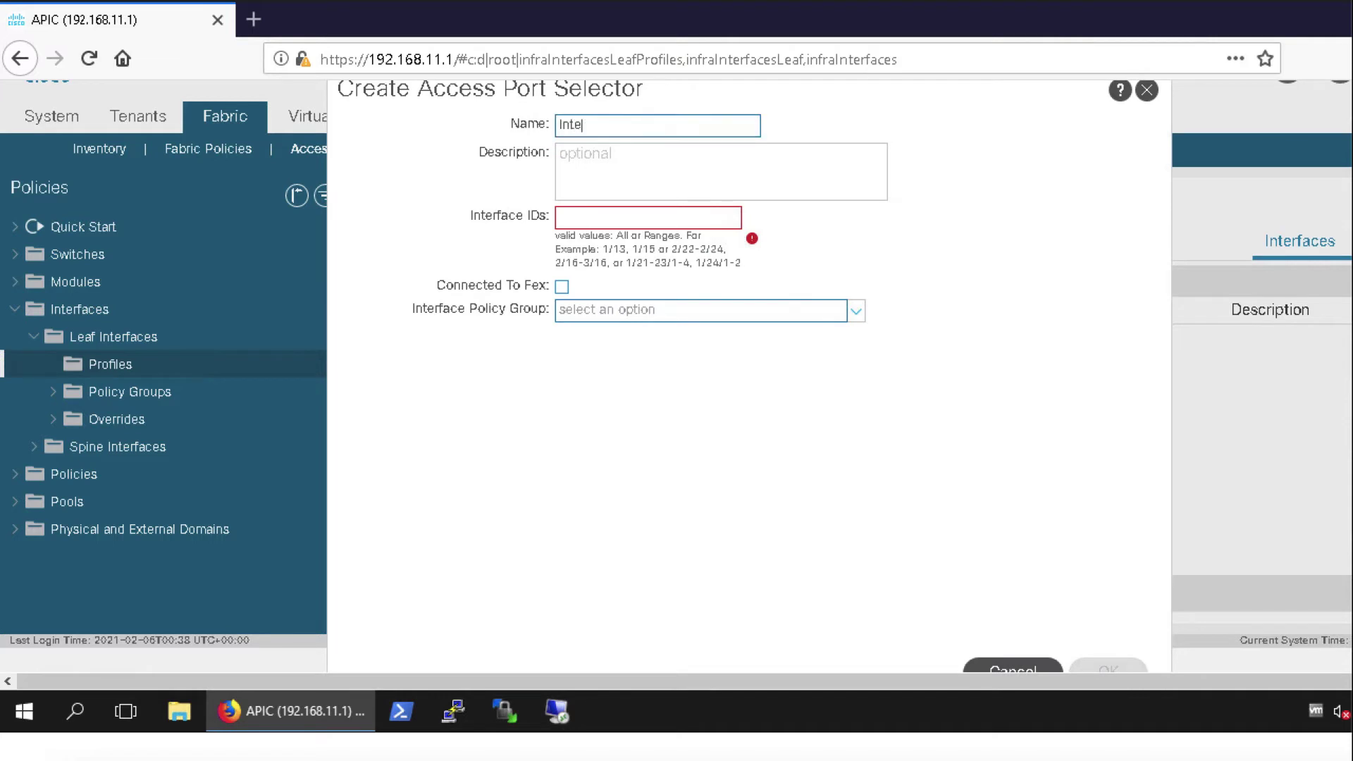
type("rface3-9")
left_click(693, 217)
type("1/")
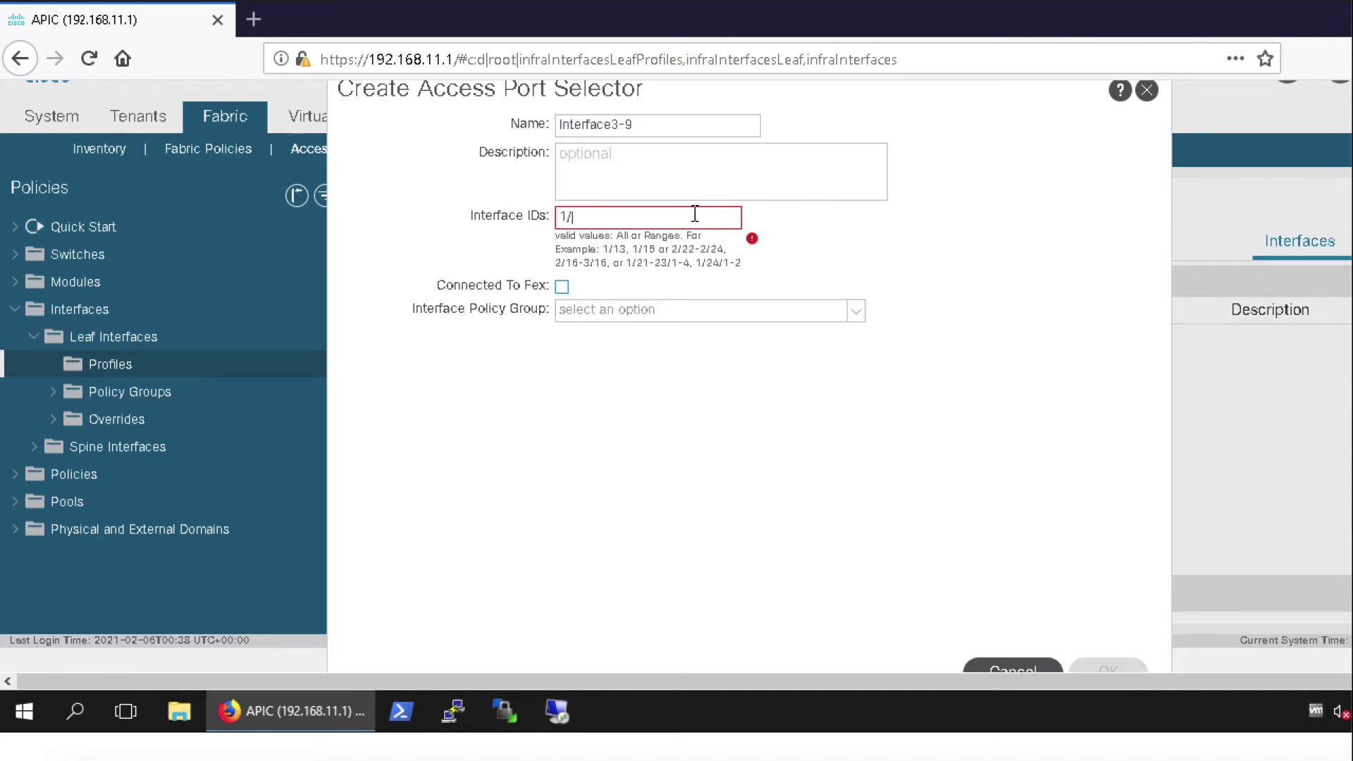
type("3-1/9")
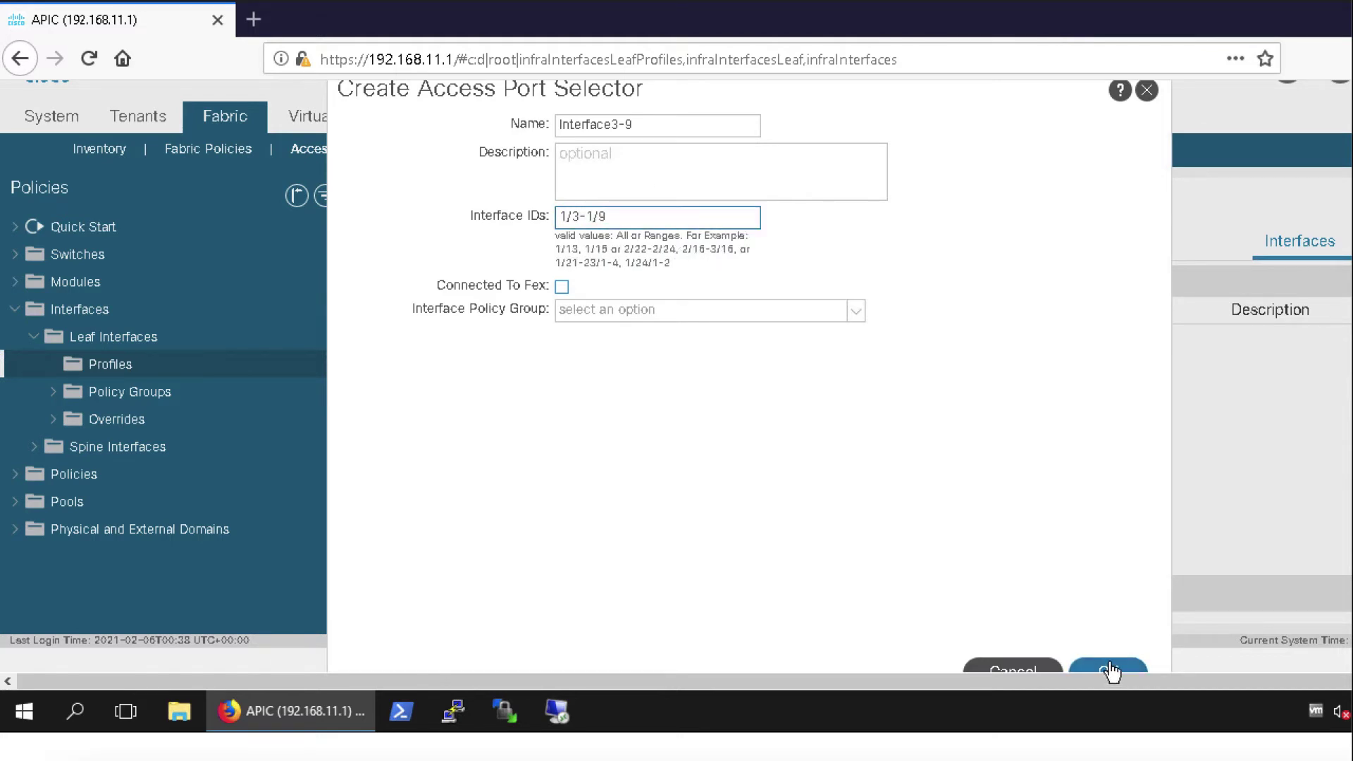
left_click(1110, 673)
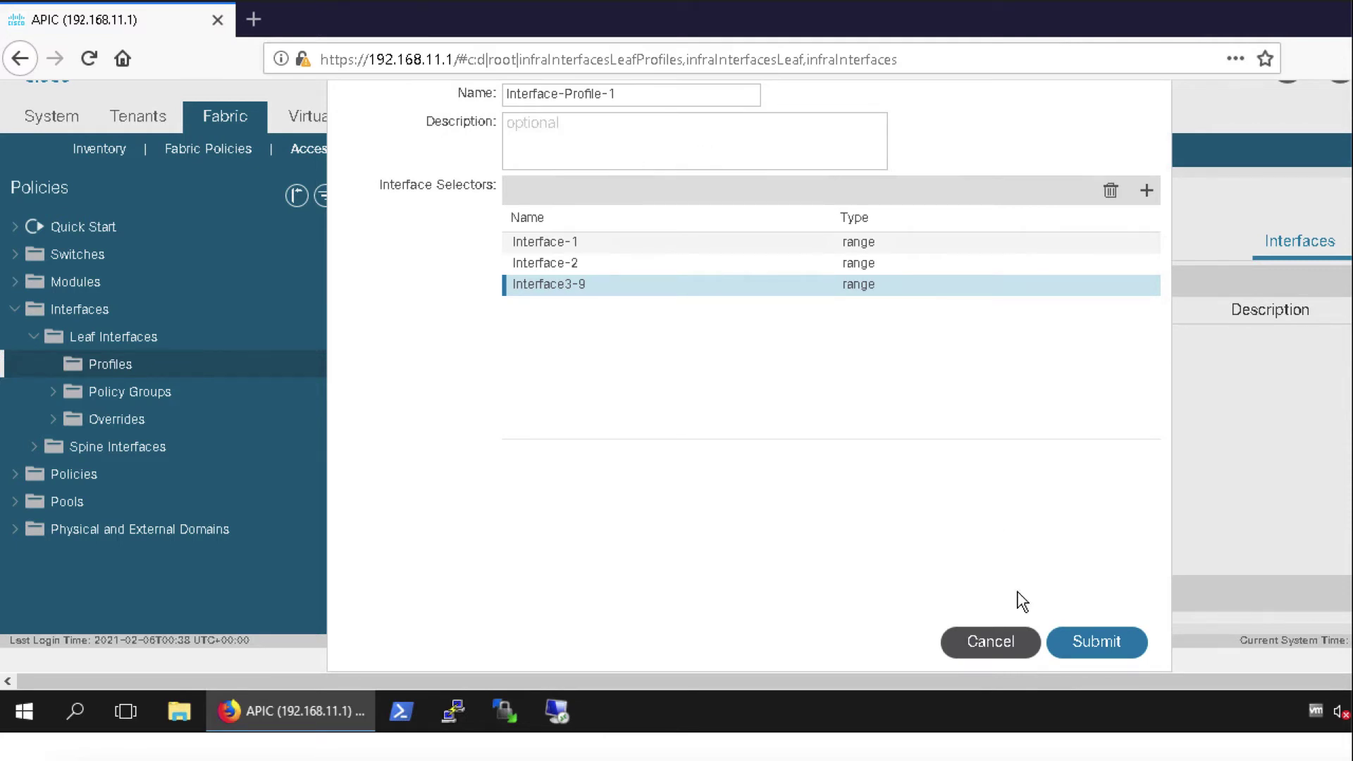
left_click(1091, 643)
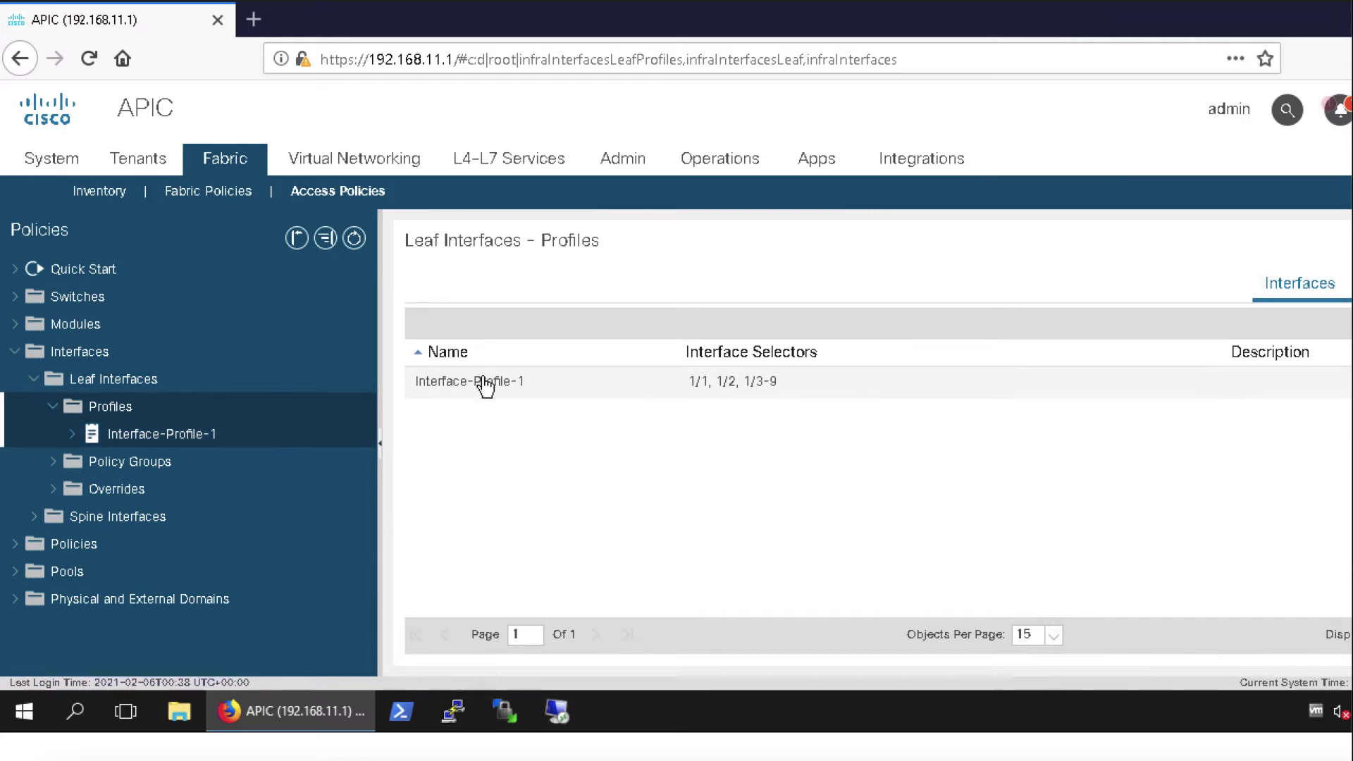
- Open Interface-Profile-1 under the leaf interface profiles and review its list of interface selectors
left_click(54, 408)
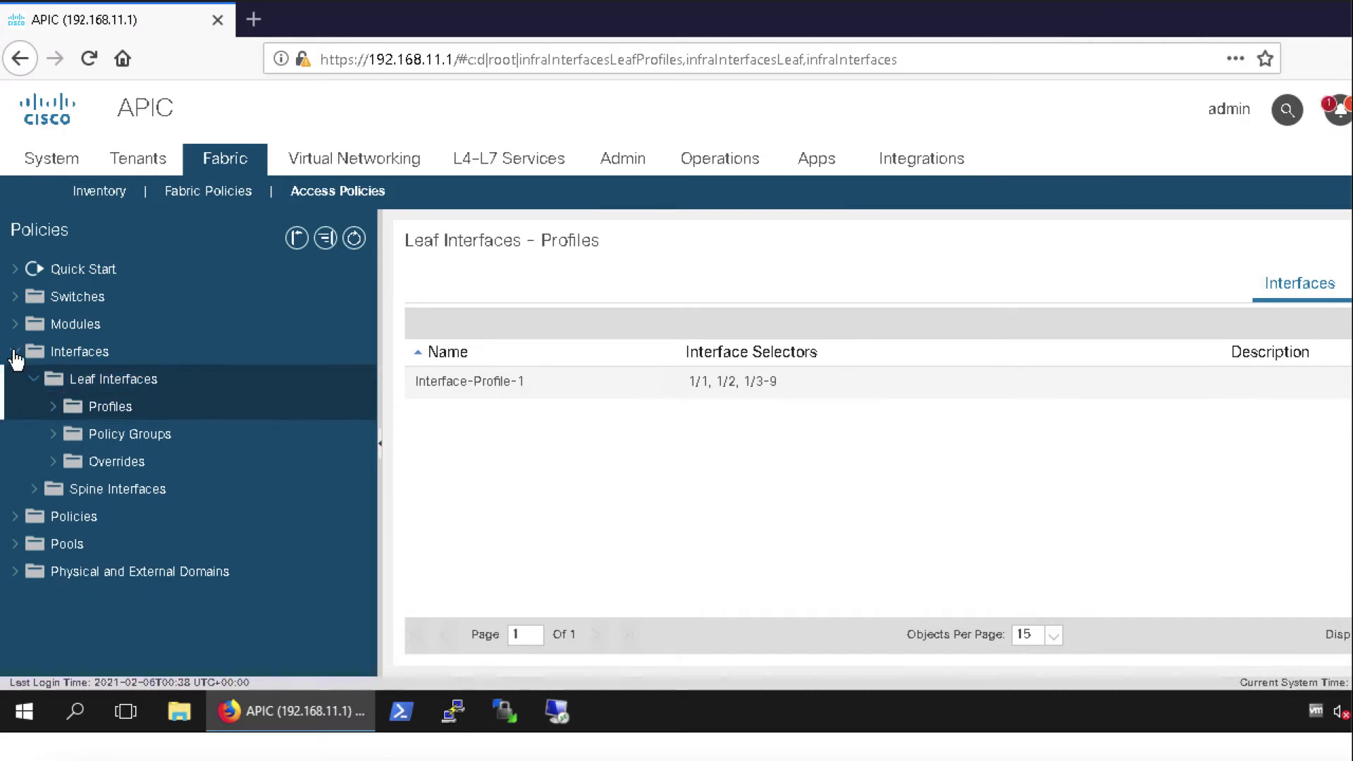
left_click(15, 352)
left_click(15, 351)
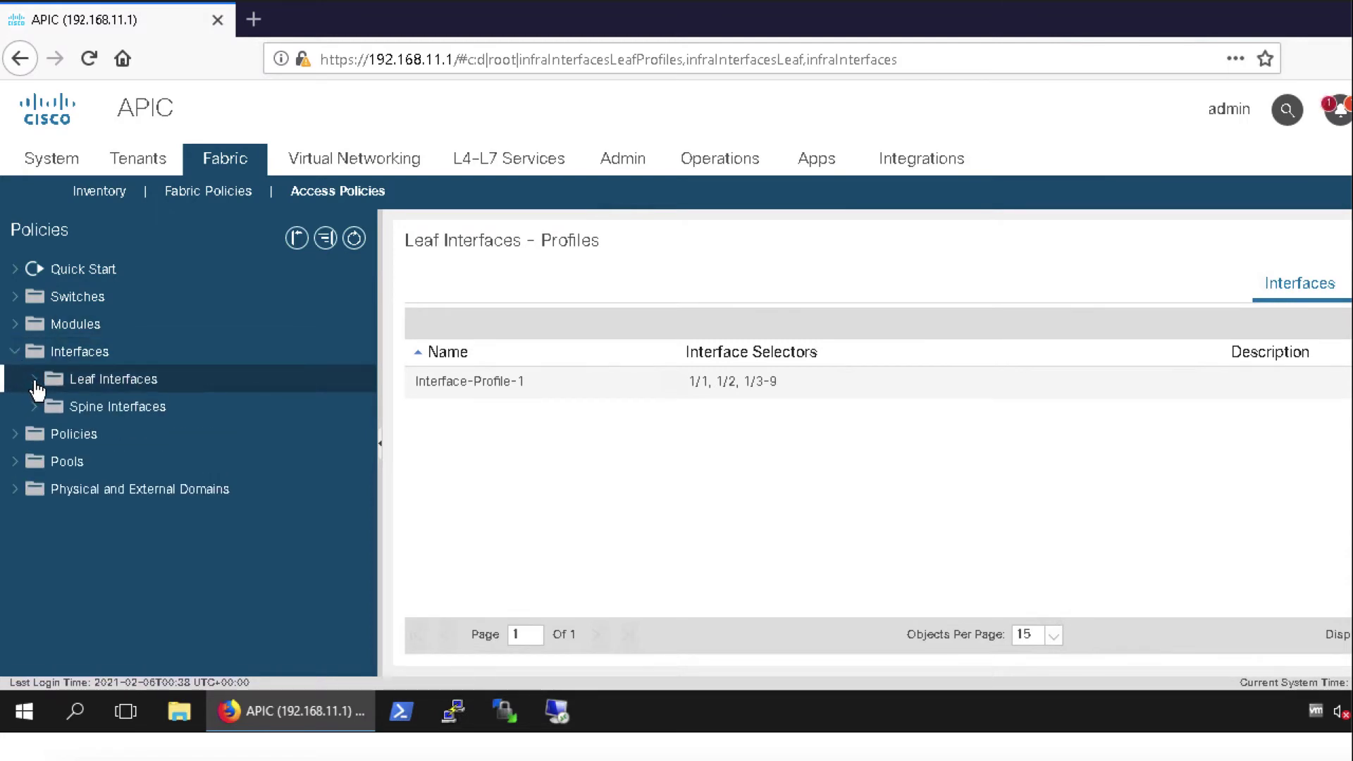
left_click(35, 381)
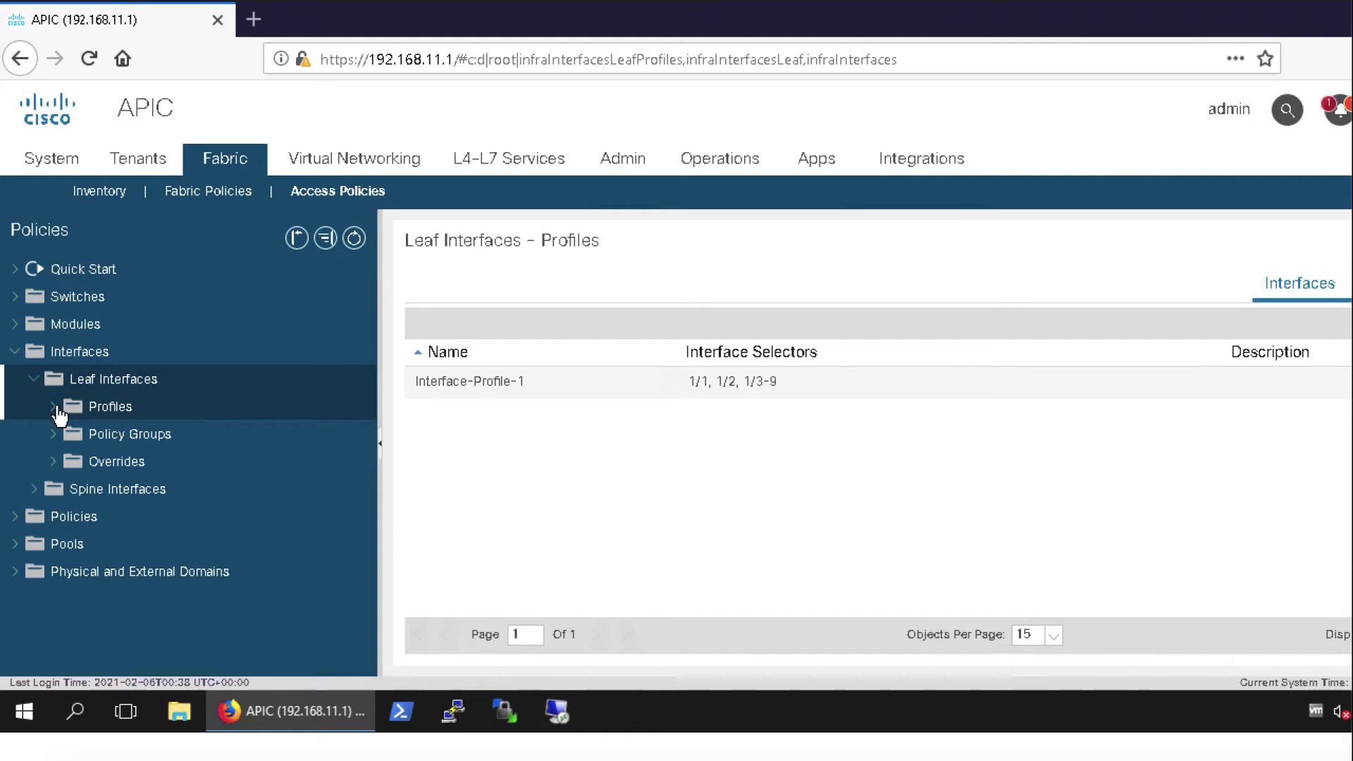
left_click(53, 408)
left_click(117, 437)
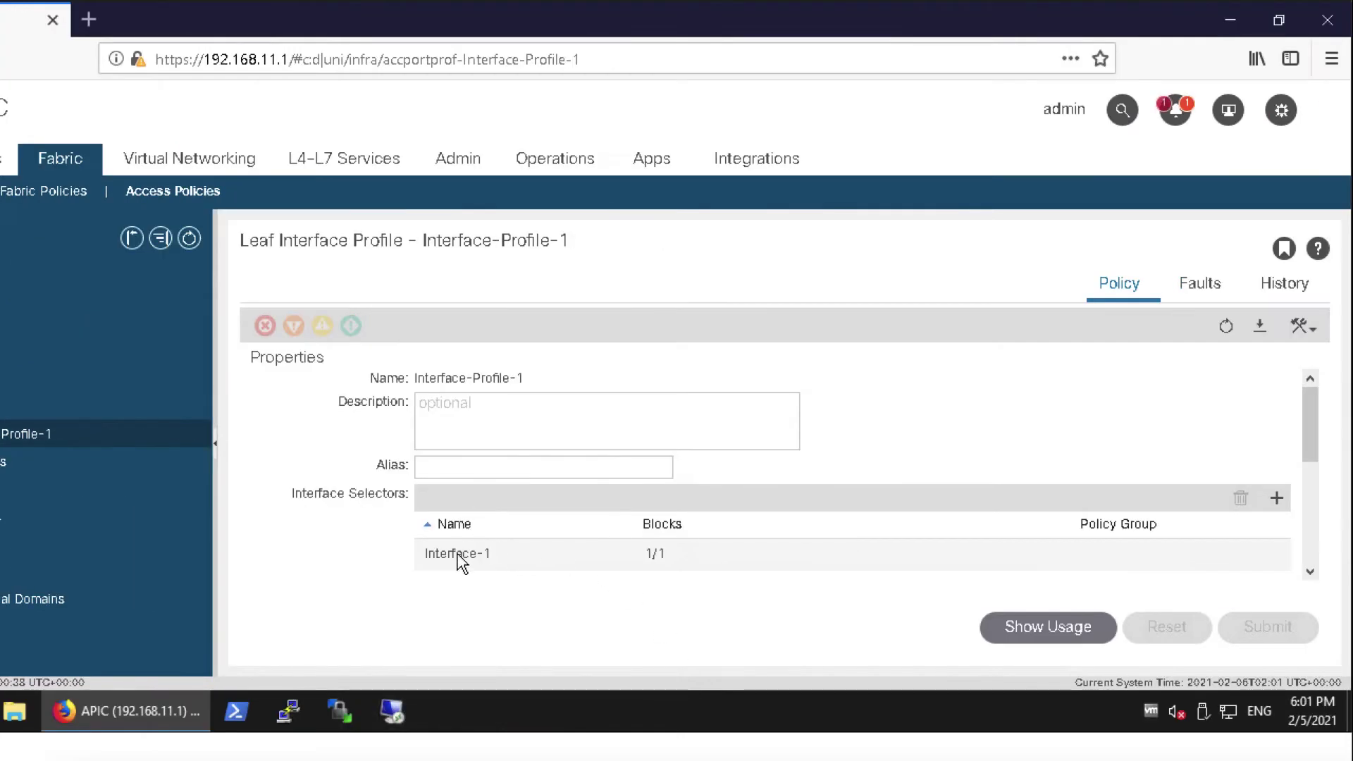
left_click(1310, 572)
left_click(1310, 572)
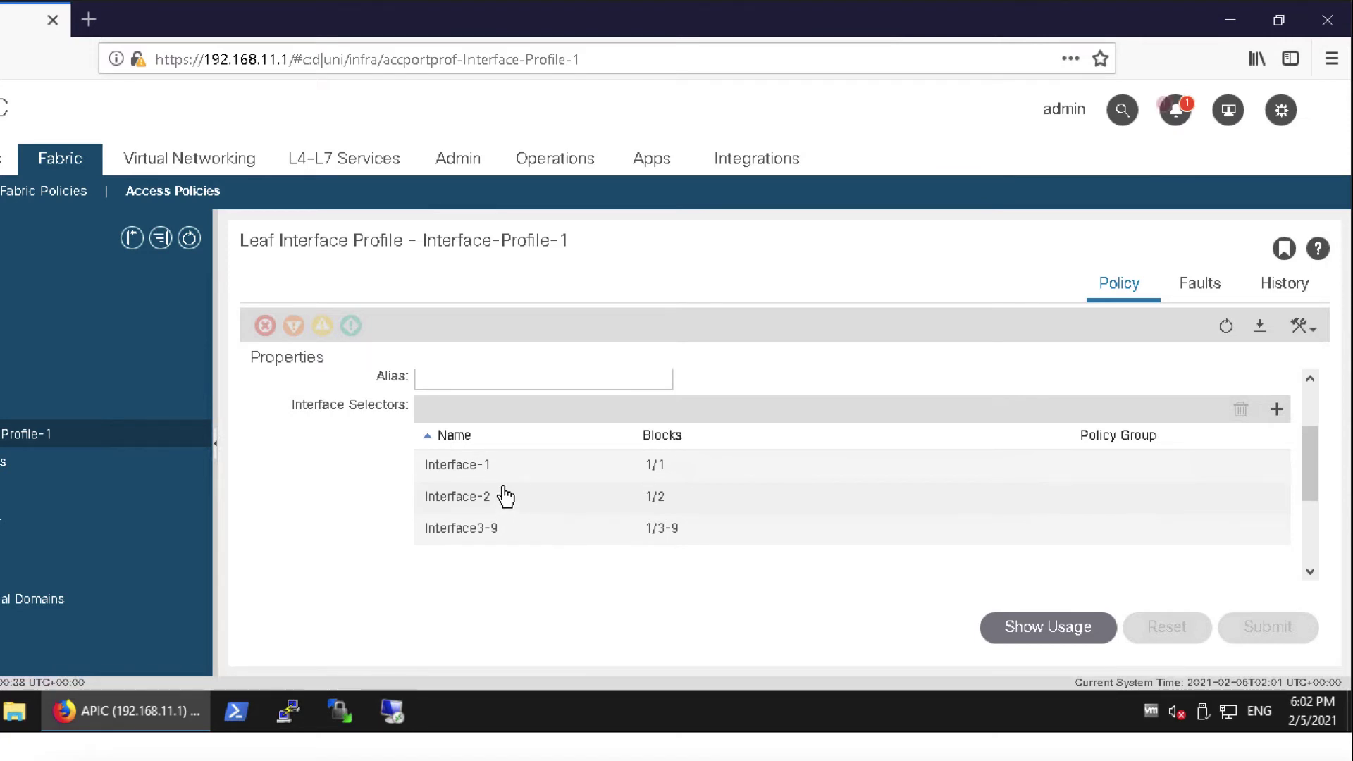
- Assign the IPG-Access interface policy group to the Interface-1 access port selector and submit the changes
left_click(511, 476)
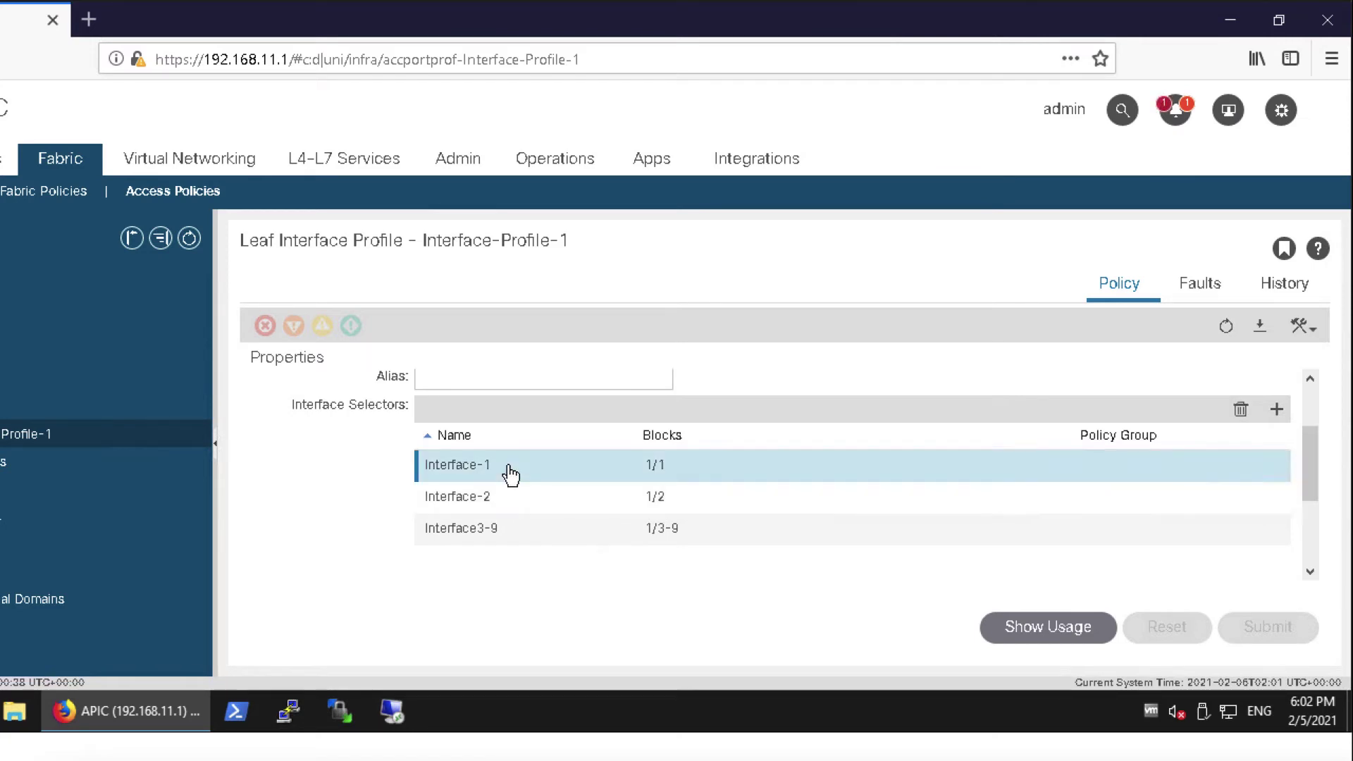
double_click(511, 475)
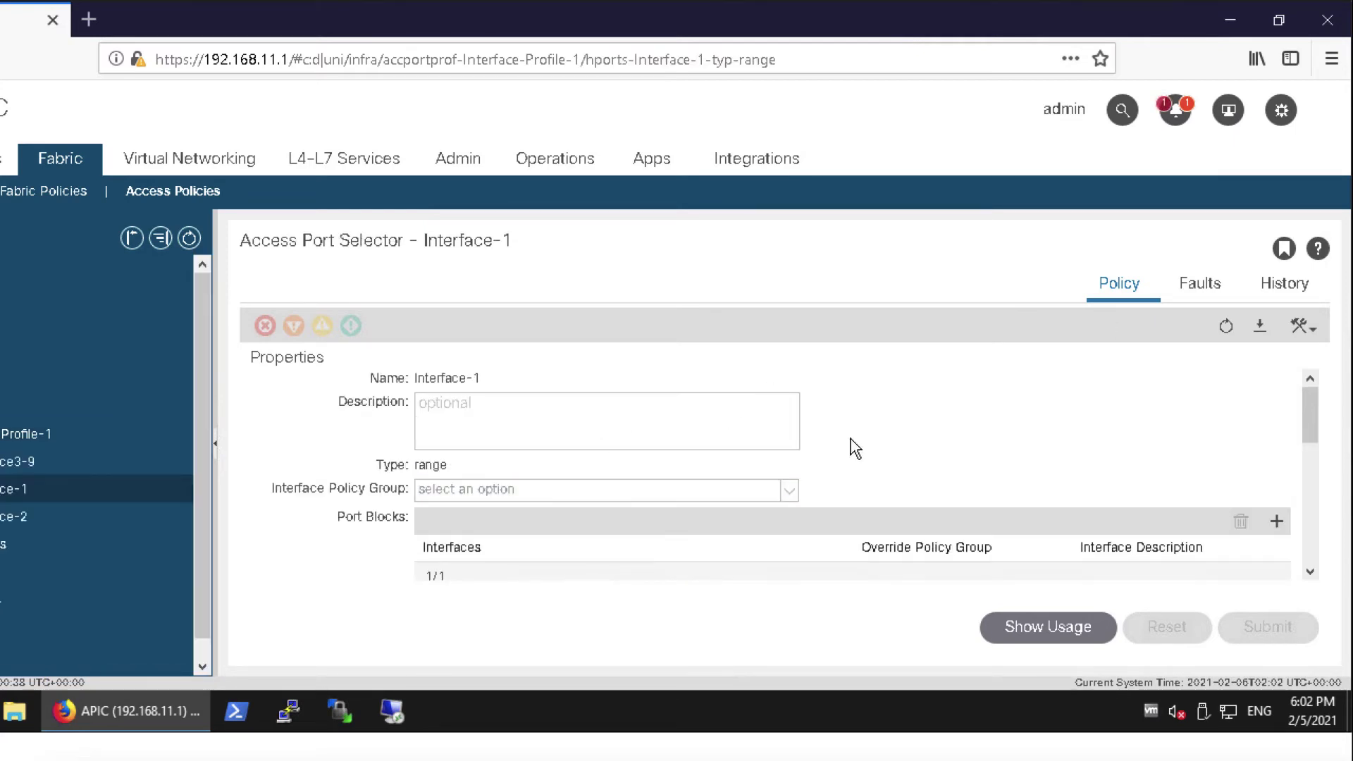
left_click(788, 489)
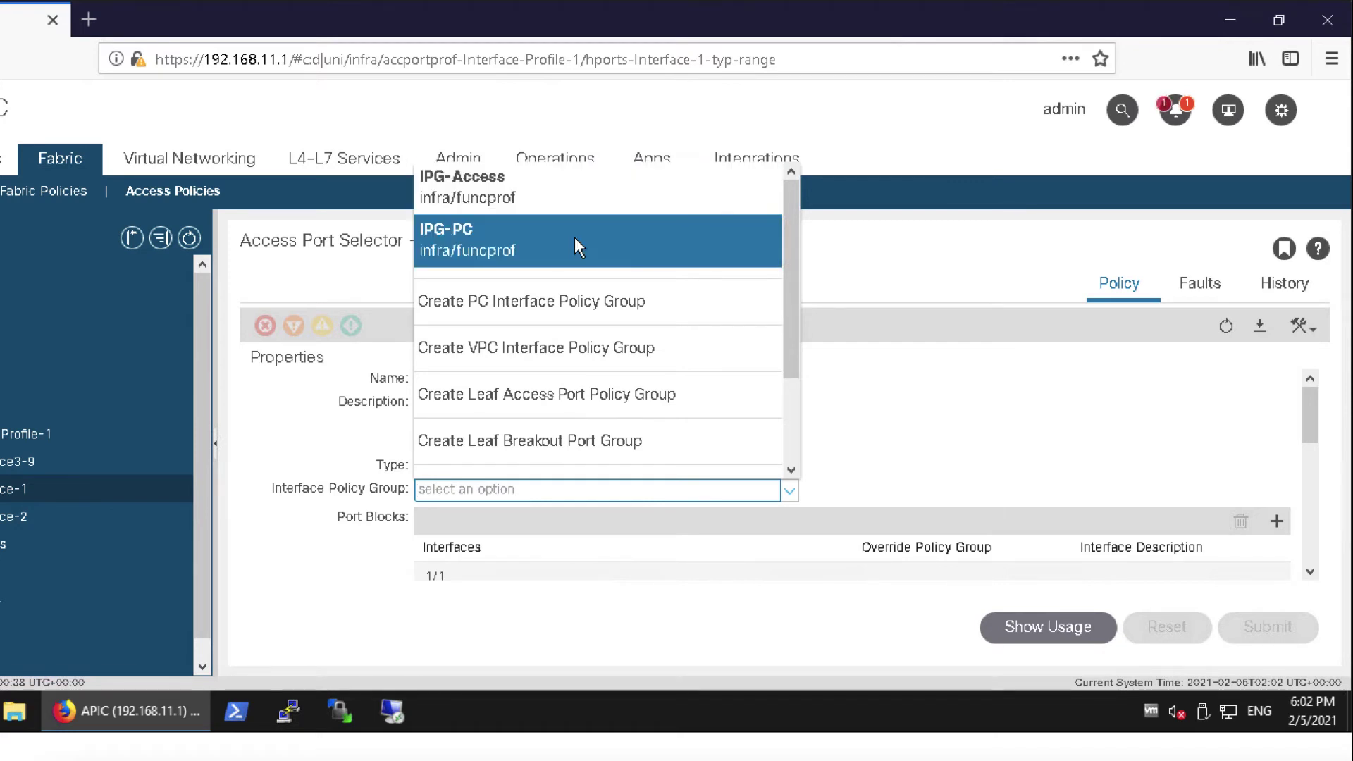
left_click(556, 185)
left_click(1244, 629)
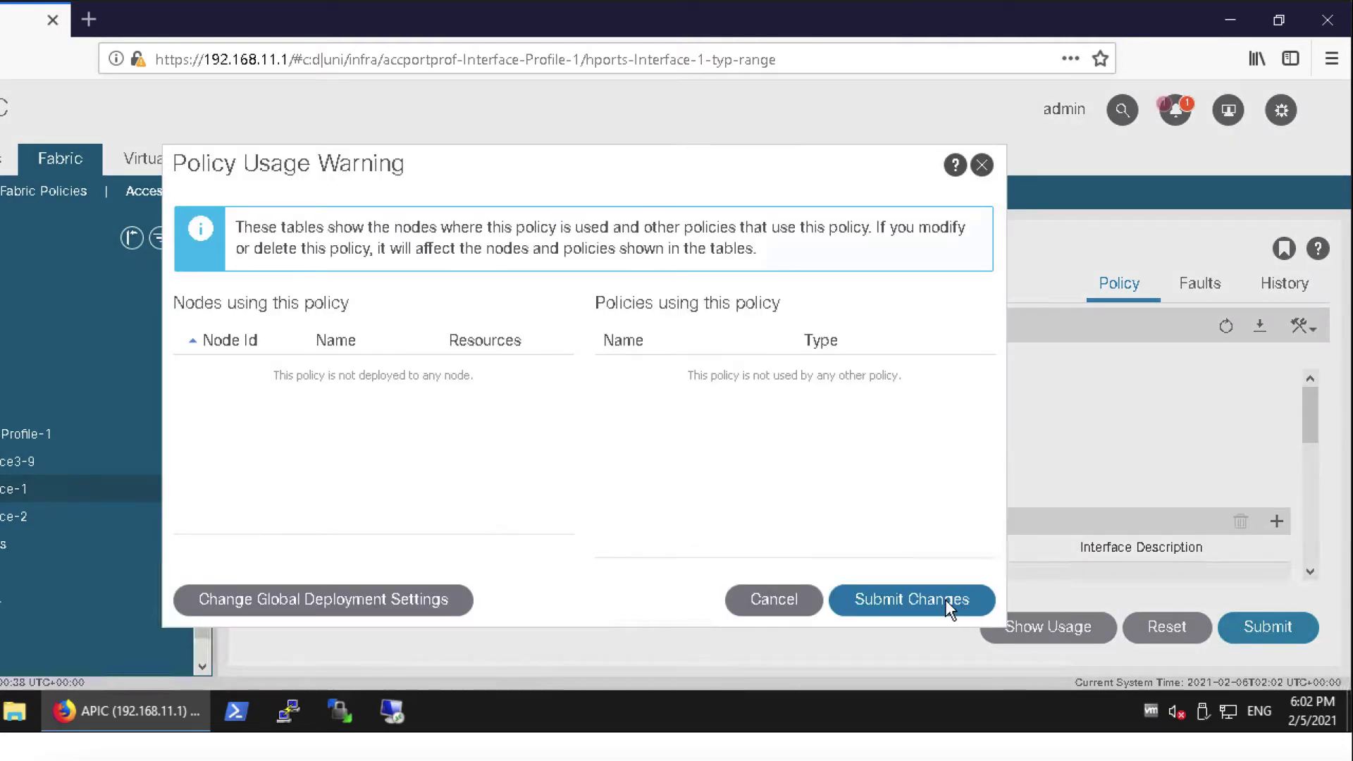
left_click(950, 606)
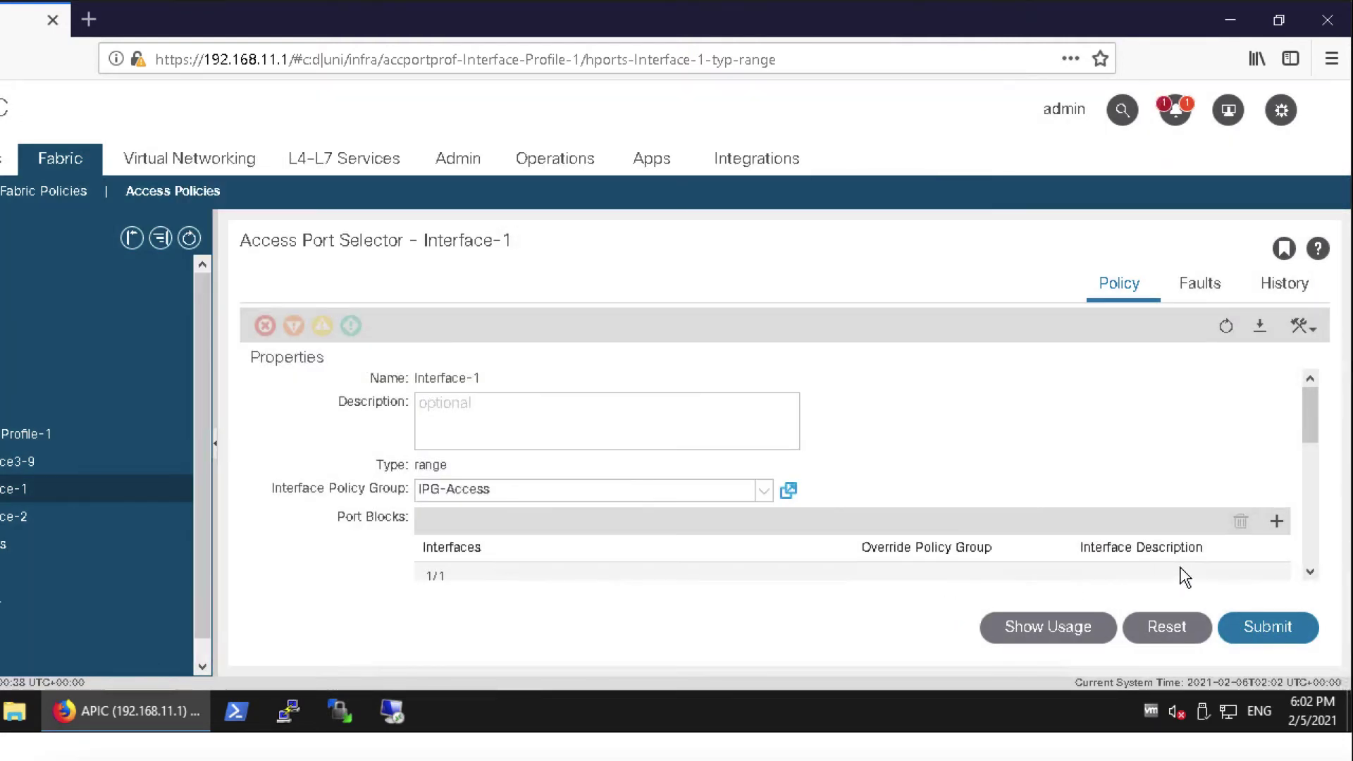
left_click(1313, 575)
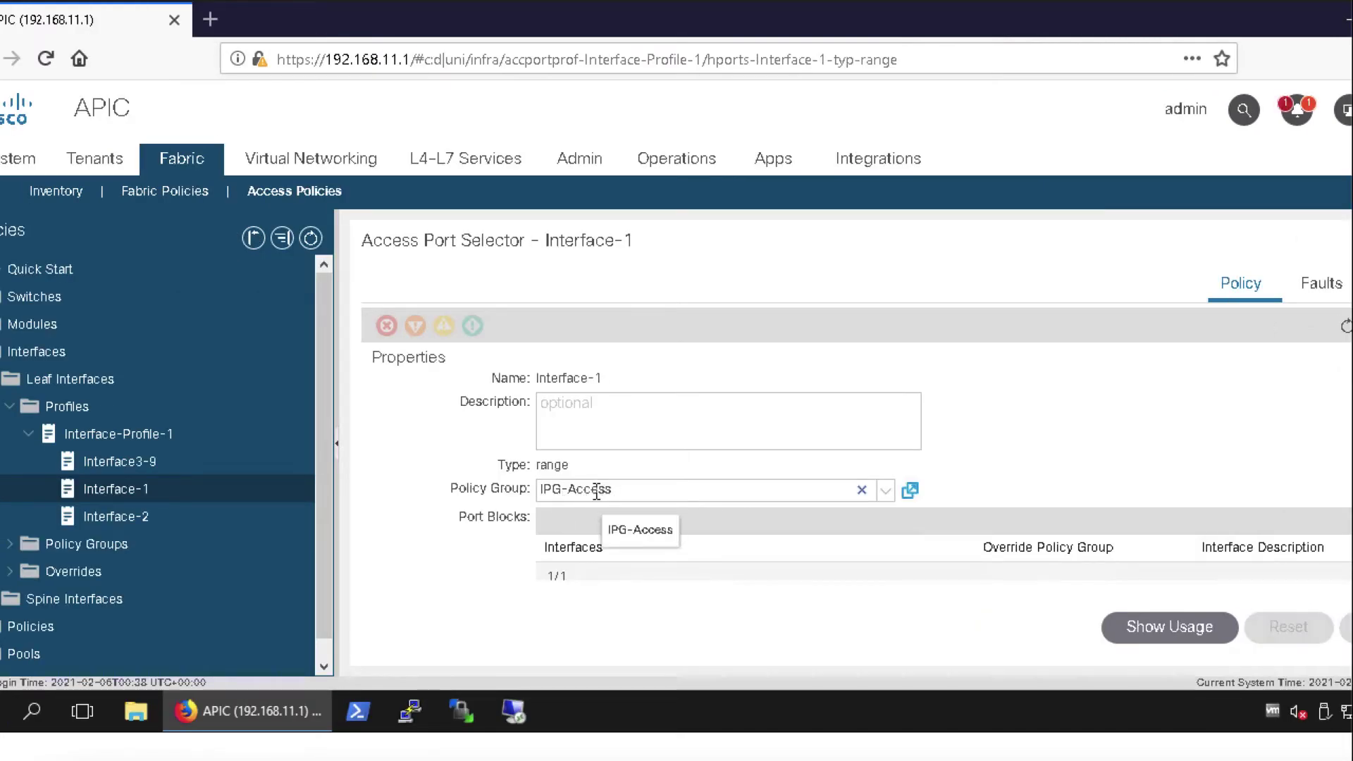
- Return to the Interface-Profile-1 leaf interface profile and check the policy groups of its interface selectors
left_click(27, 434)
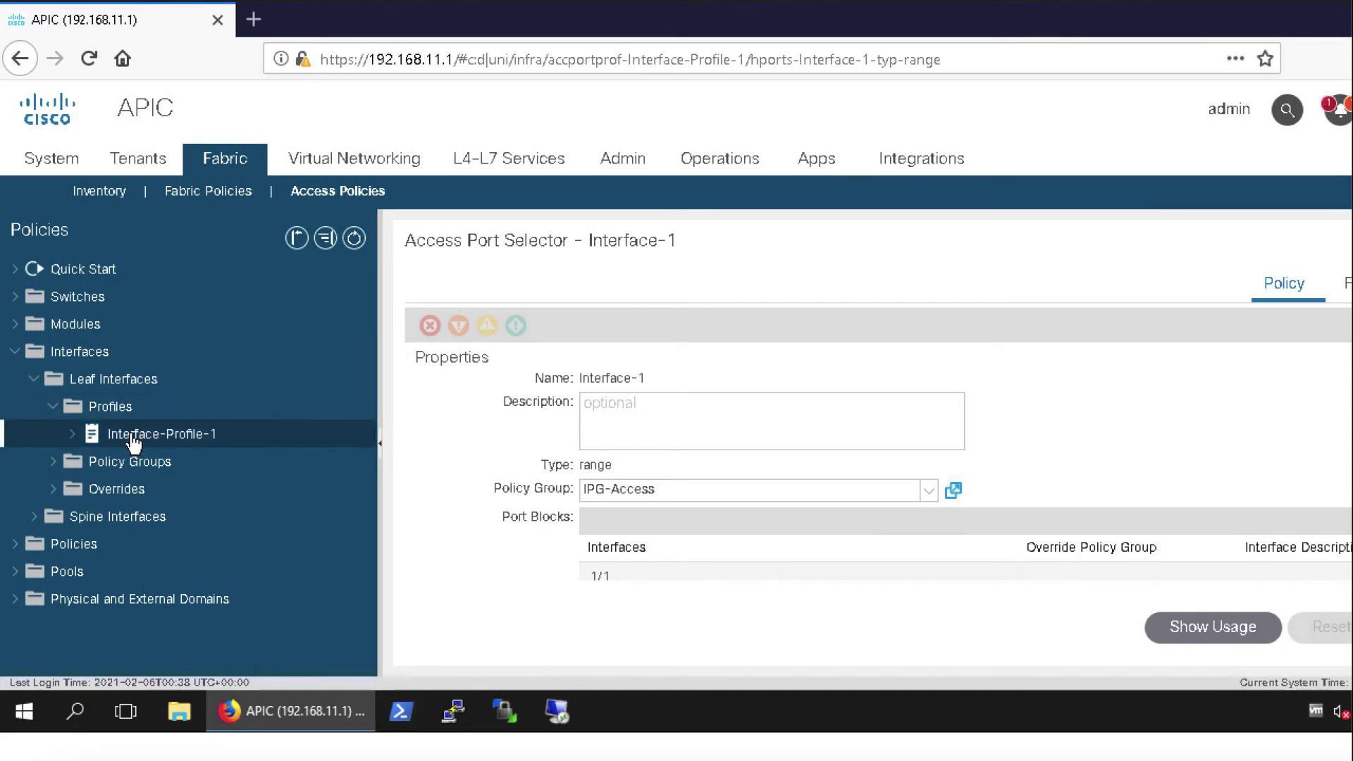
left_click(134, 434)
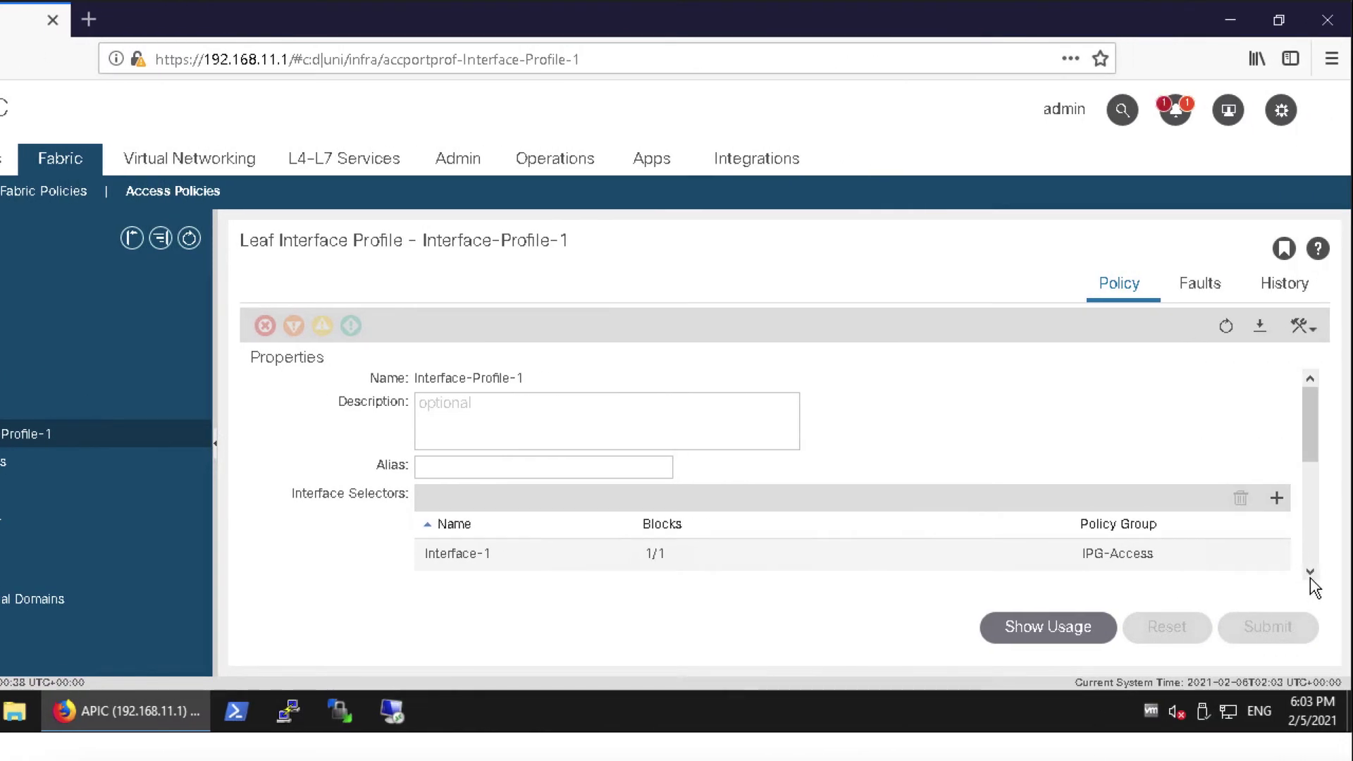
left_click(1310, 572)
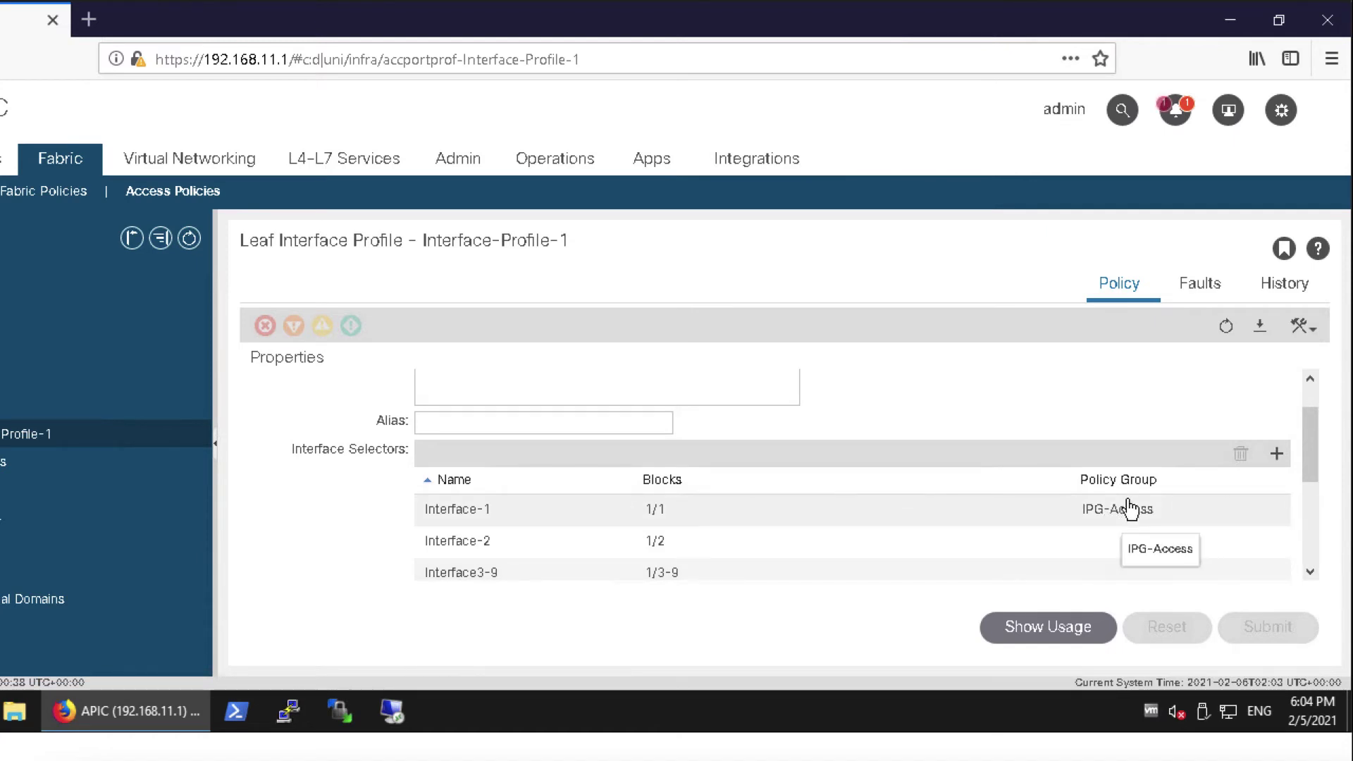
- Assign the IPG-Access interface policy group to the Interface-2 access port selector and submit the changes
left_click(677, 577)
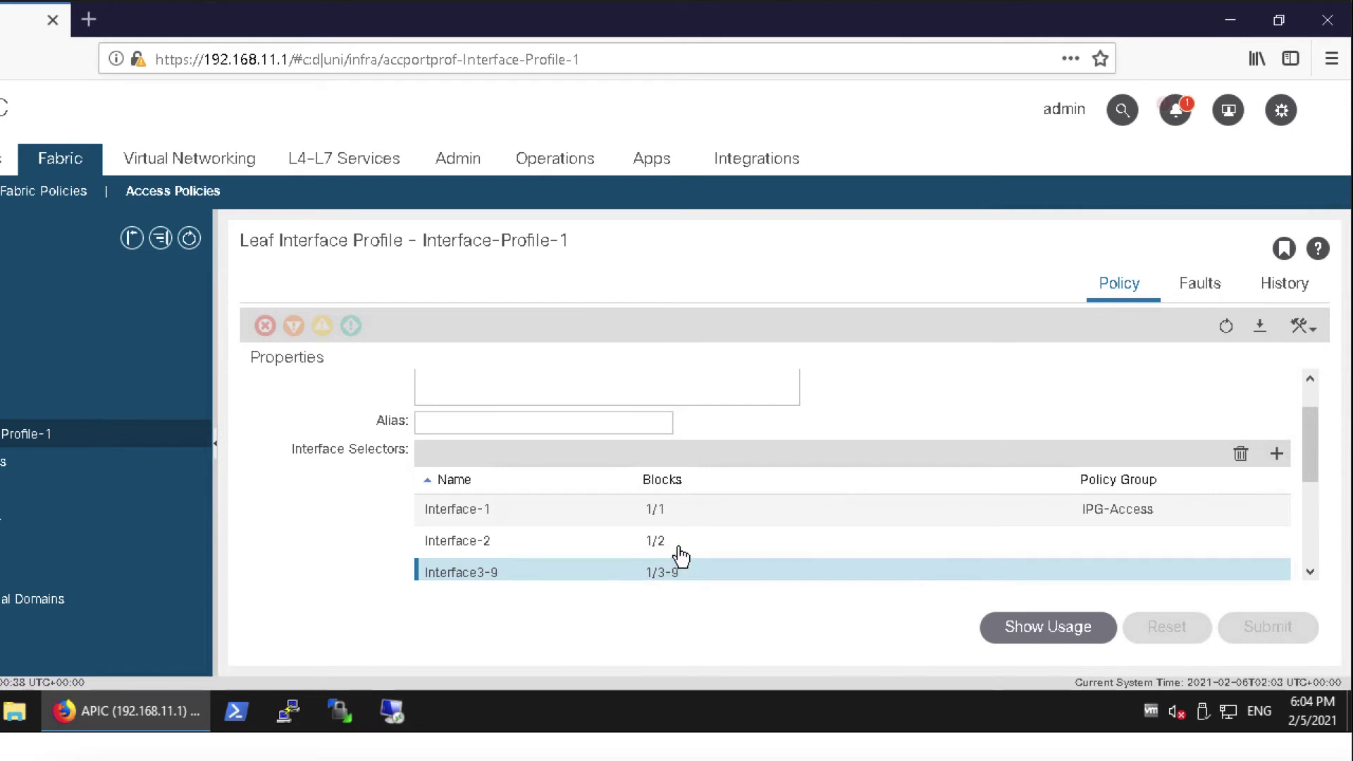
left_click(682, 555)
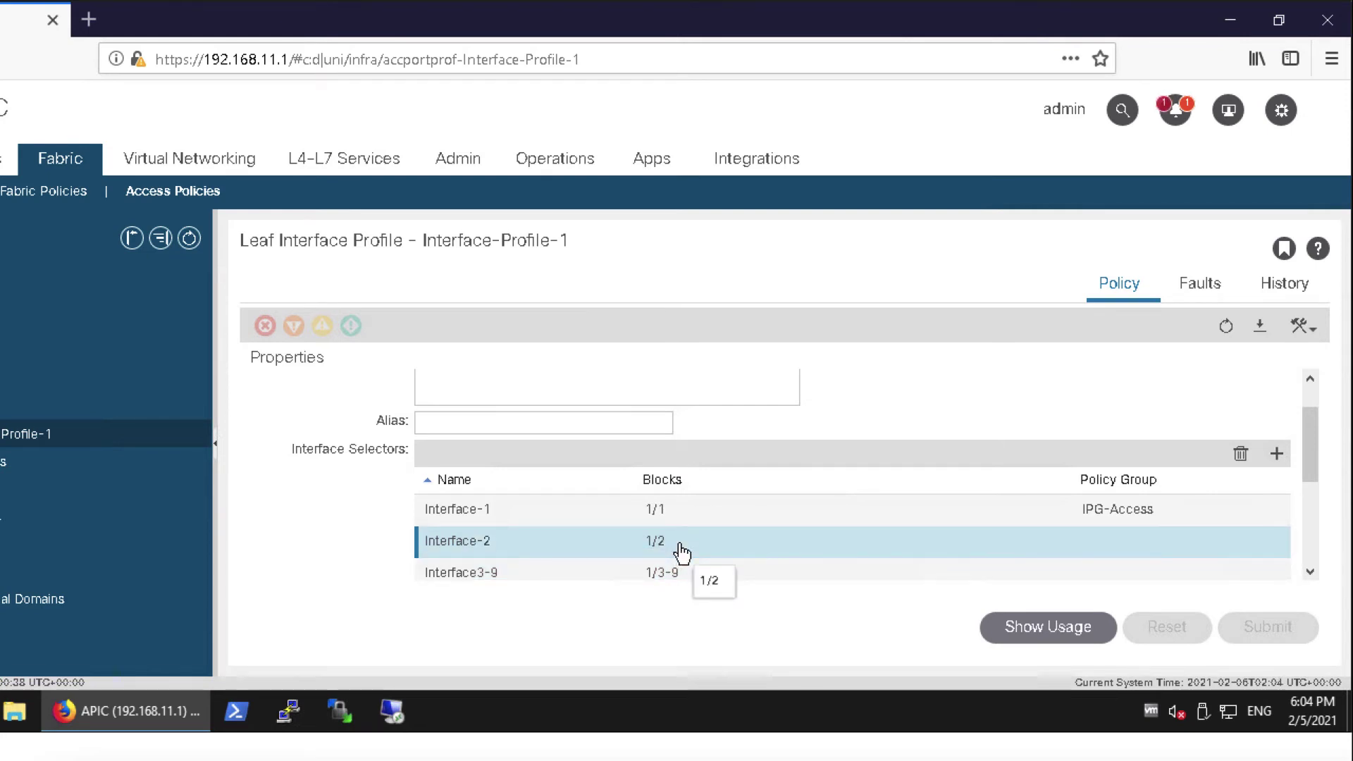
double_click(682, 553)
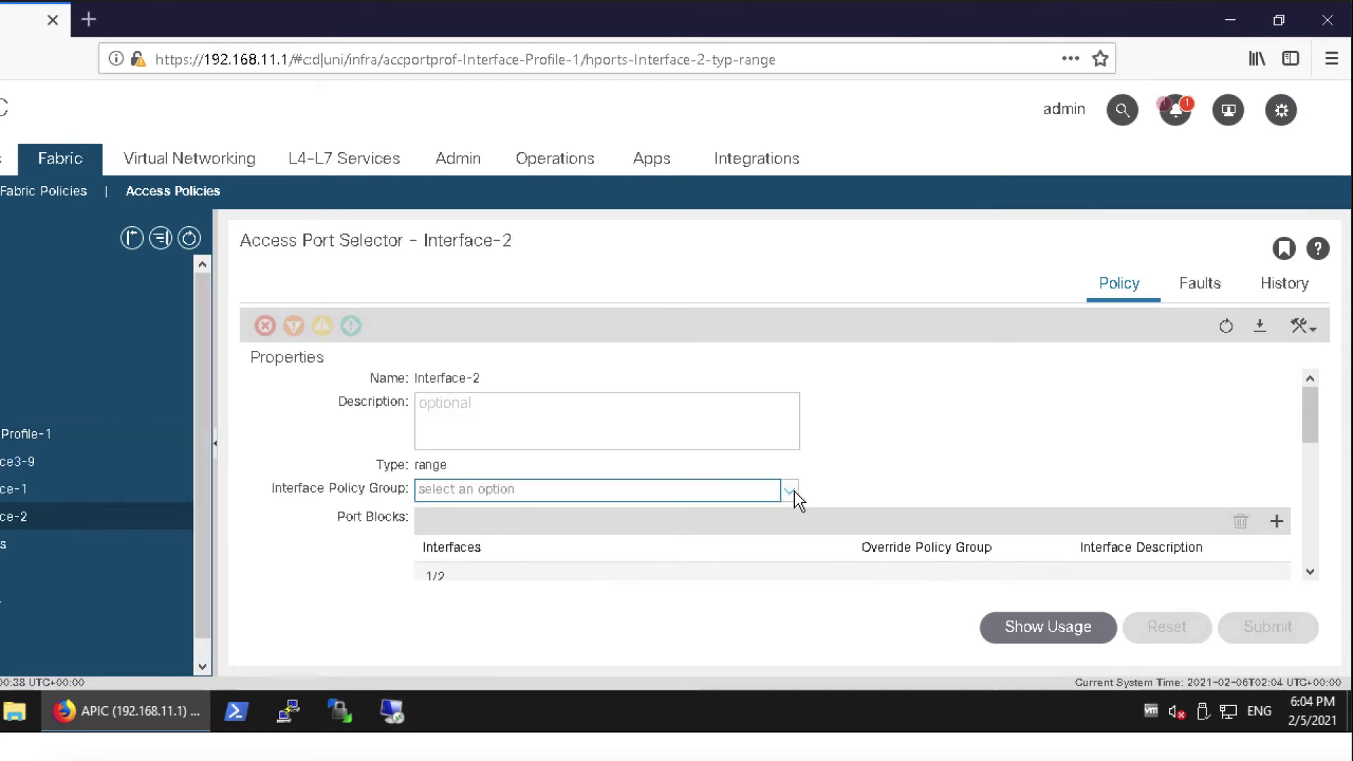
left_click(791, 491)
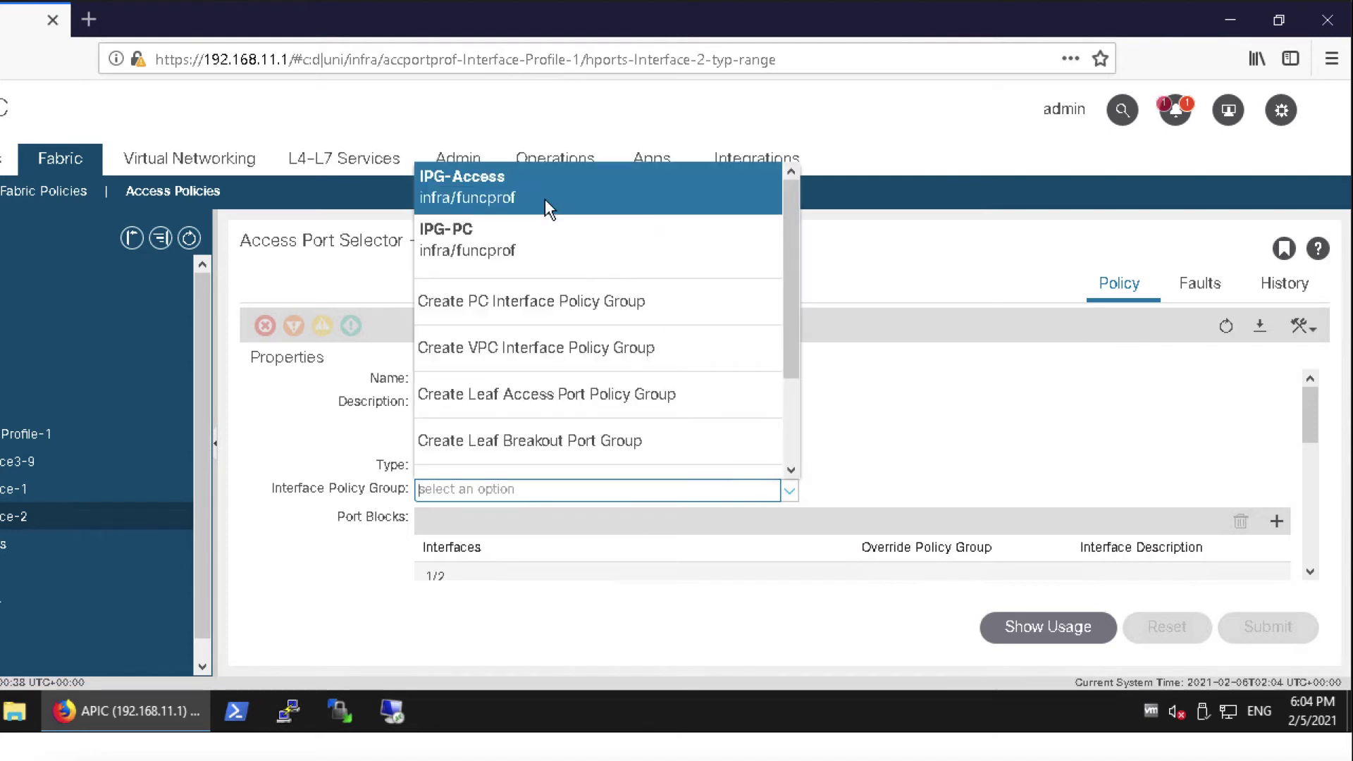
left_click(545, 200)
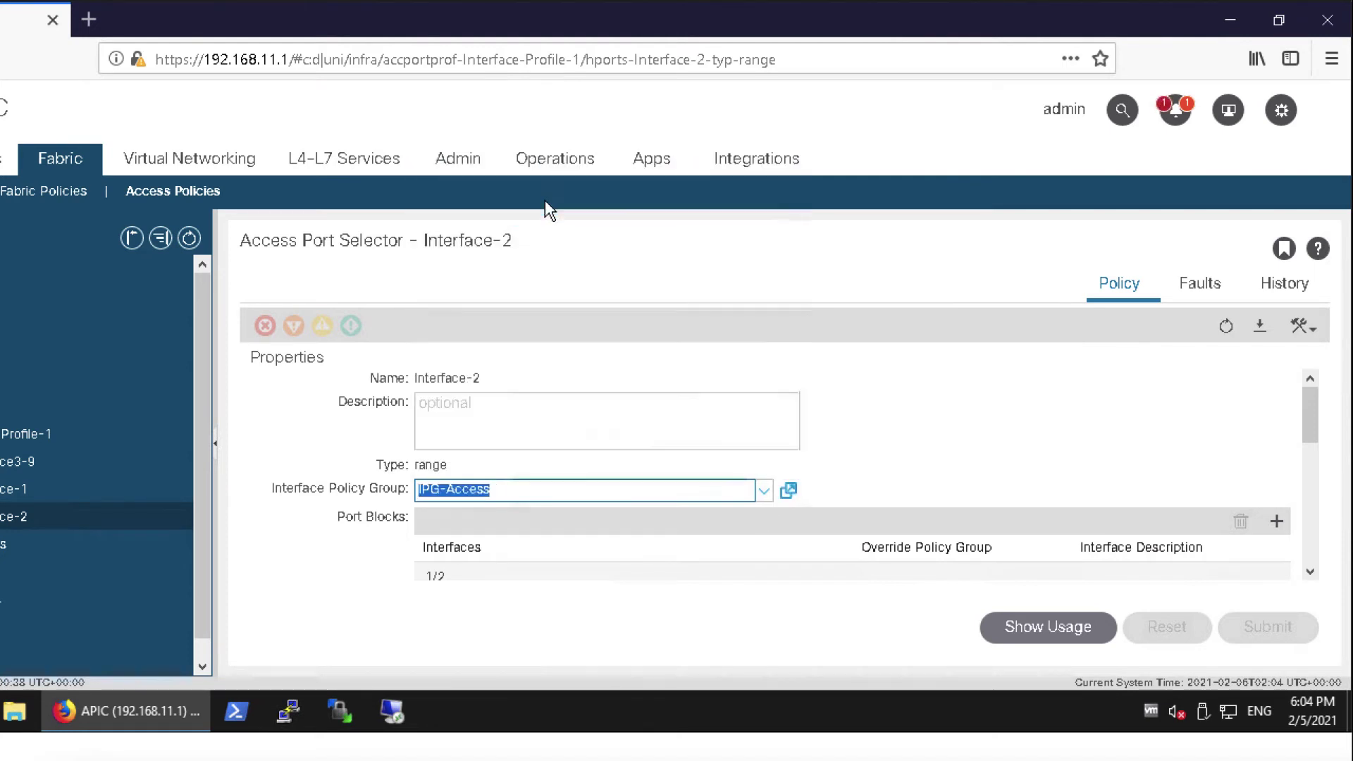
left_click(1309, 573)
left_click(1259, 629)
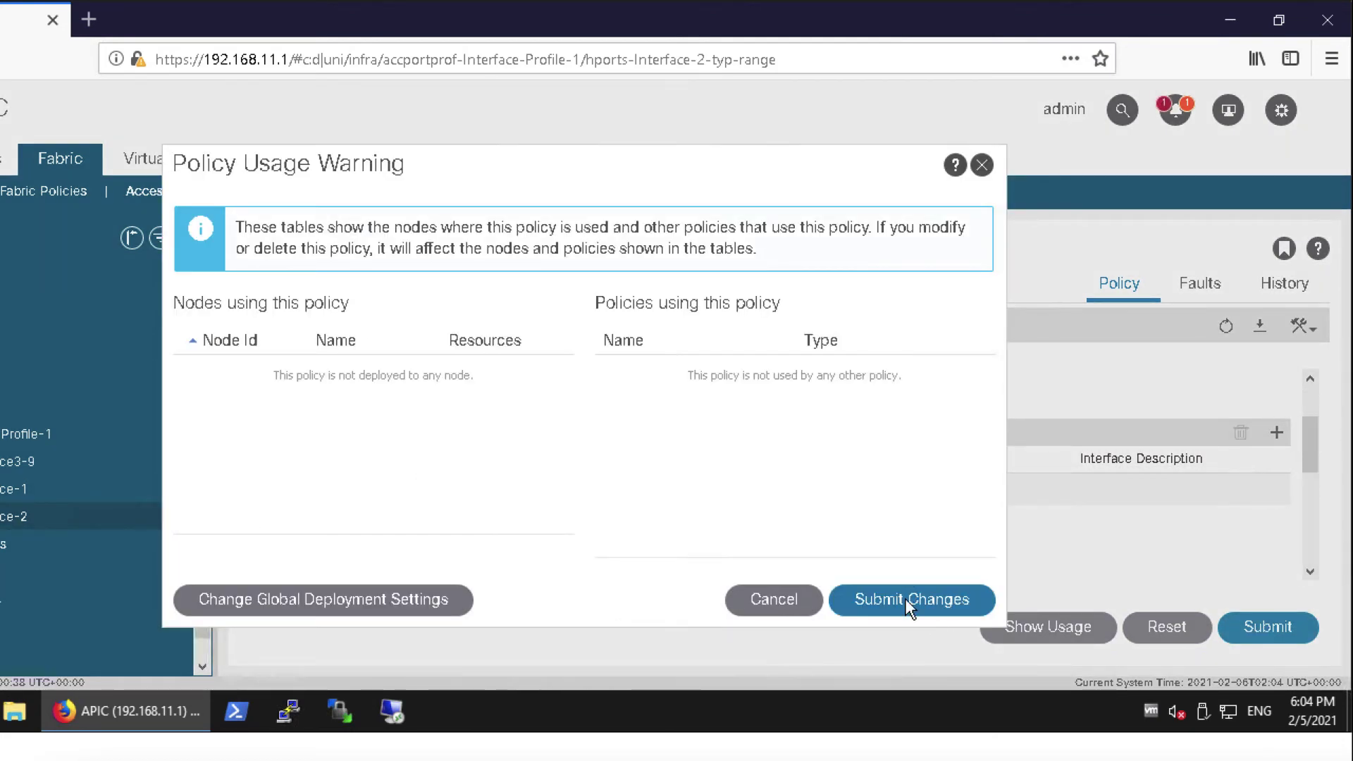
left_click(909, 599)
- View the Interface-1 and Interface3-9 selectors, and recheck the policy group assignments in Interface-Profile-1
left_click(14, 488)
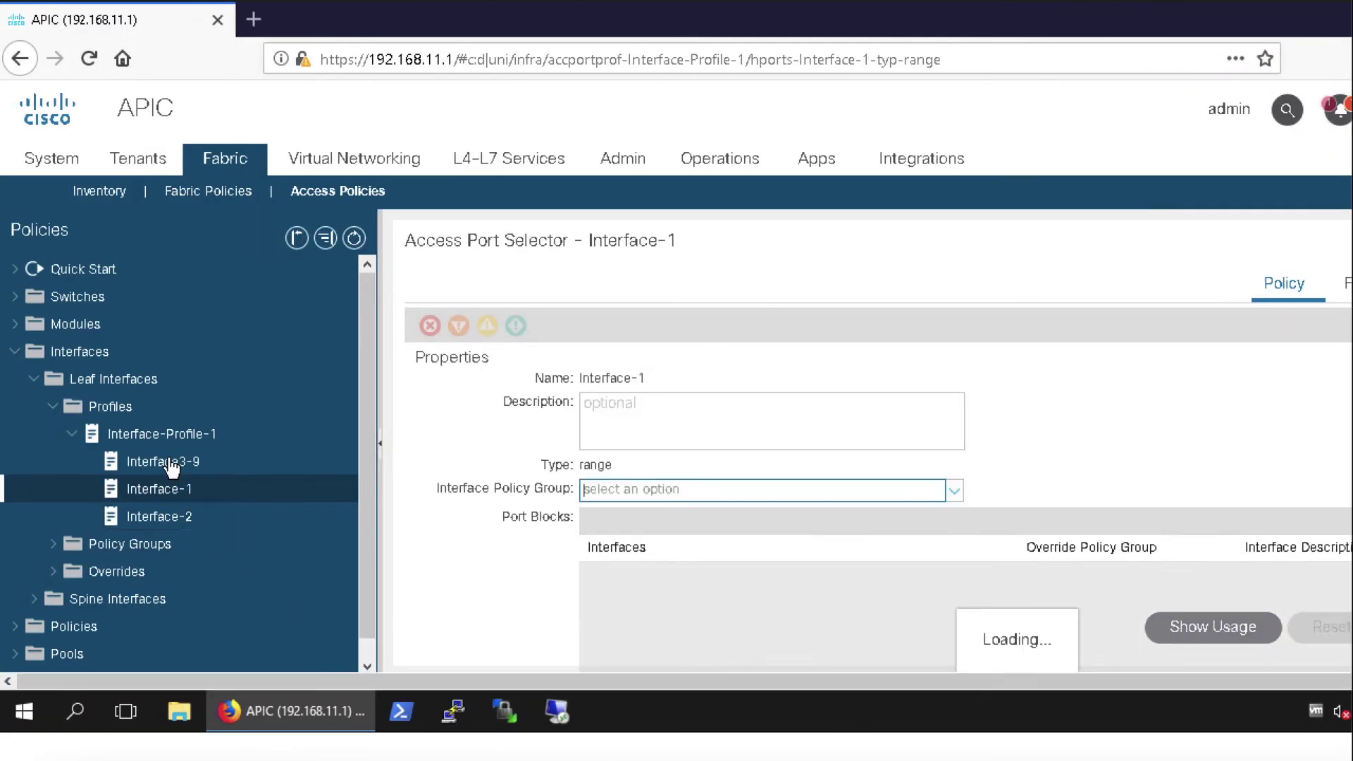
left_click(175, 464)
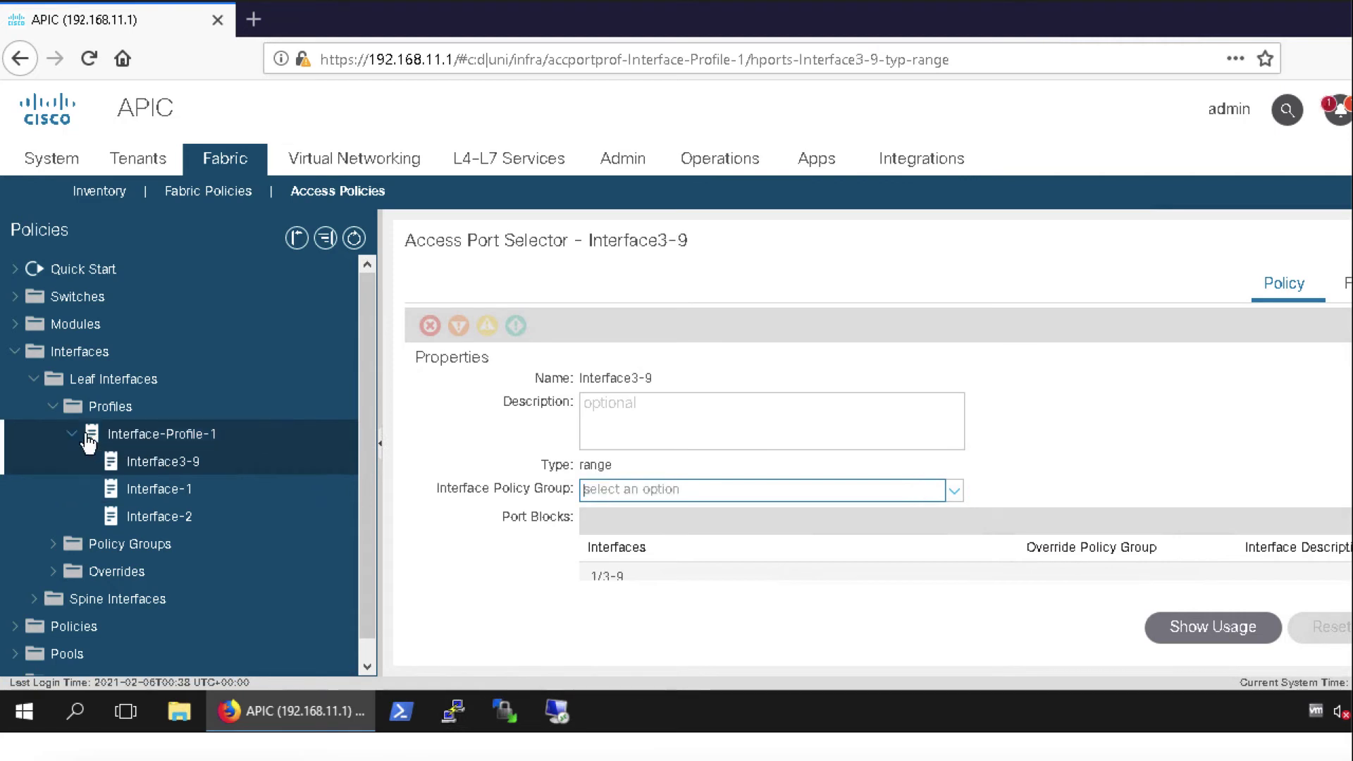
left_click(74, 434)
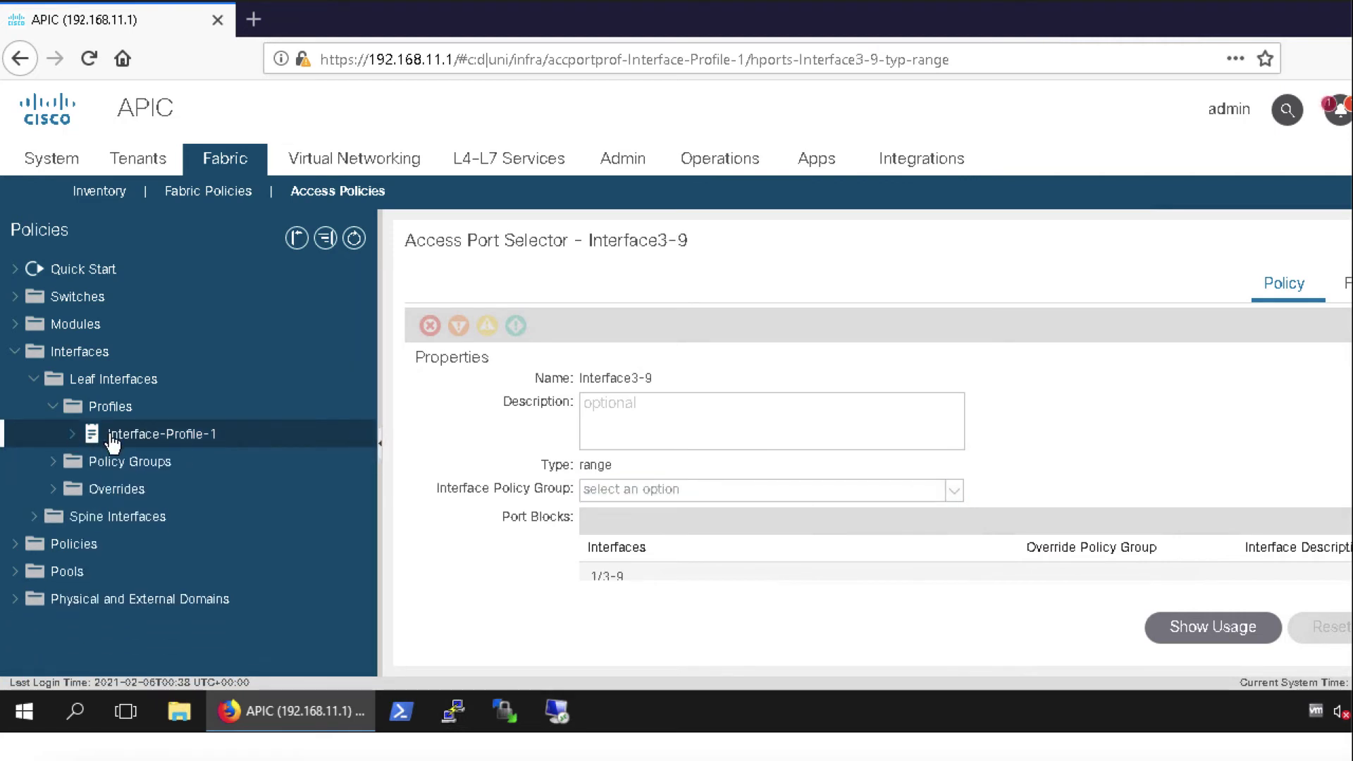
left_click(113, 441)
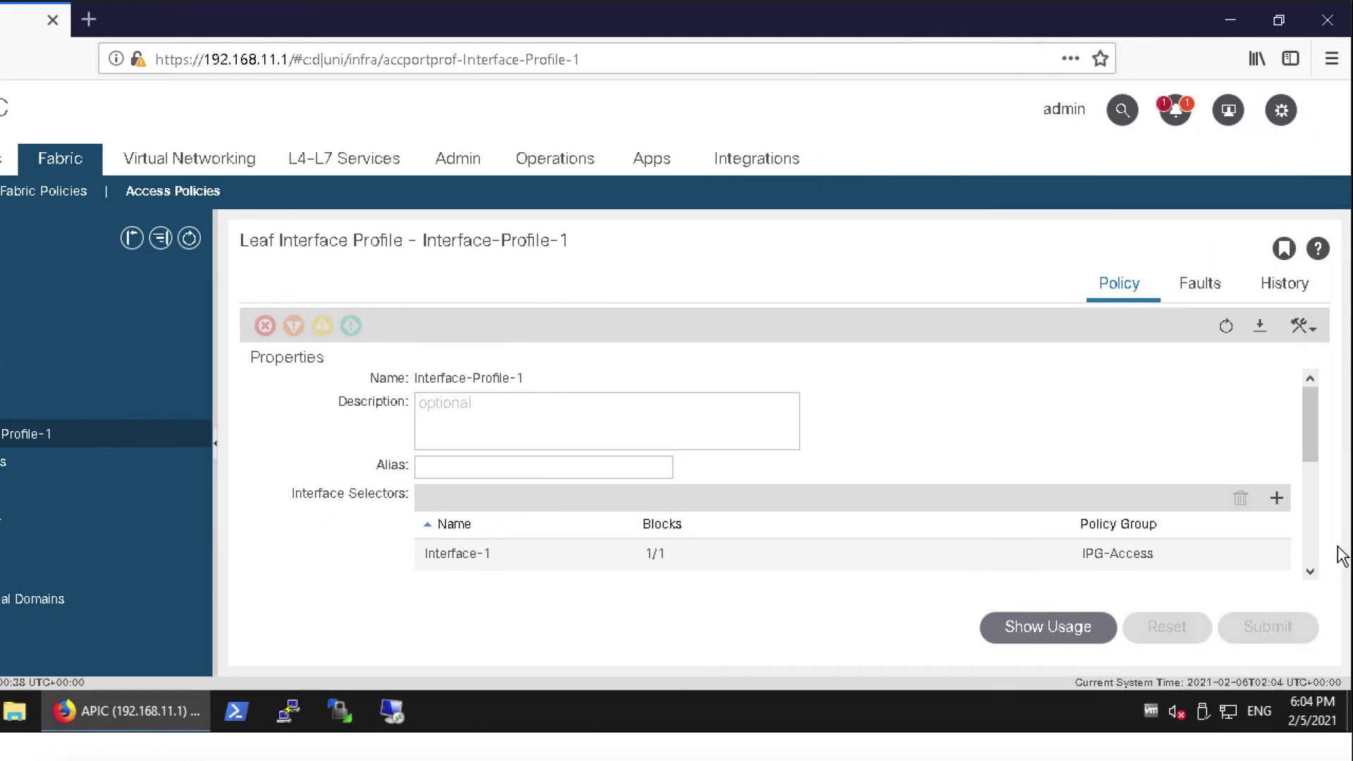
scroll(1300, 571, "down", 3)
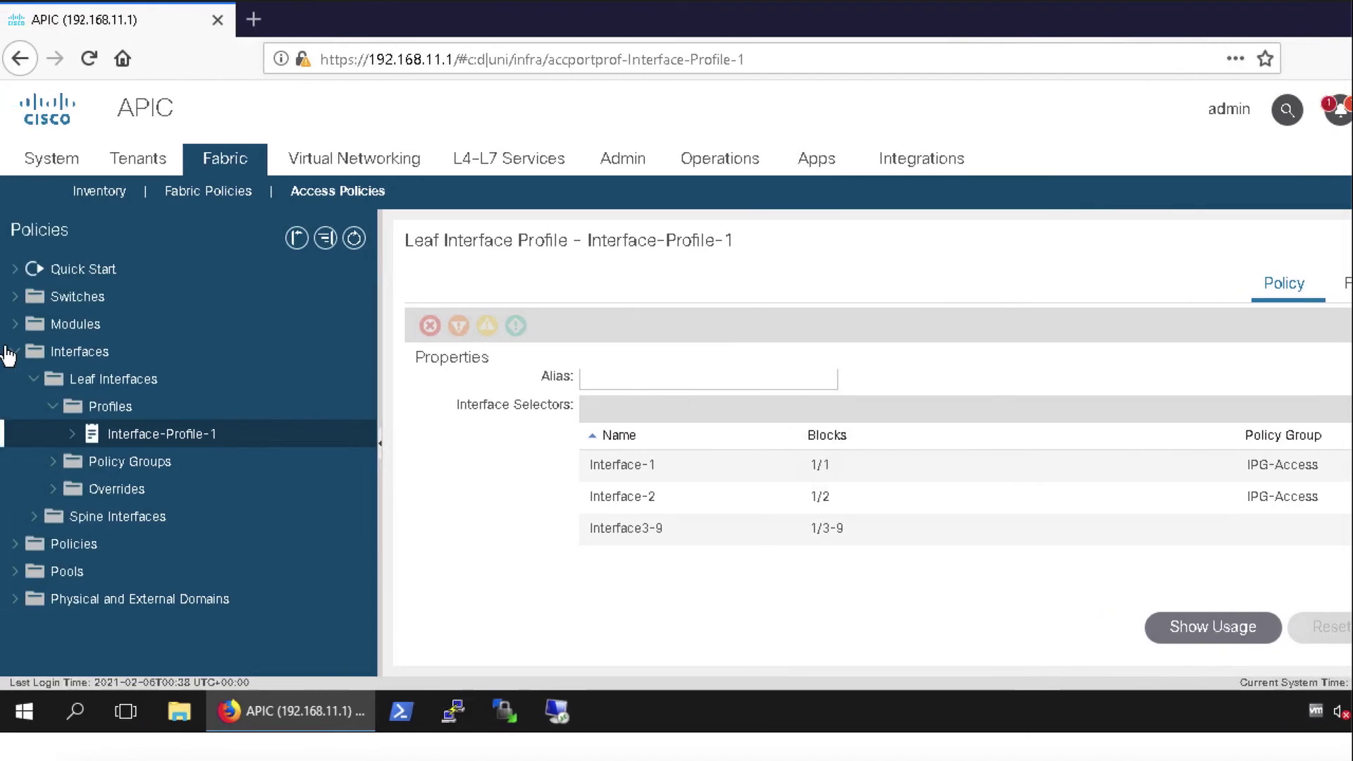
- Review the leaf selectors and node blocks of the leaf switch profiles Leaf-Profile-1, Leaf-Profile-1-2 and Leaf-Profile-2
left_click(12, 354)
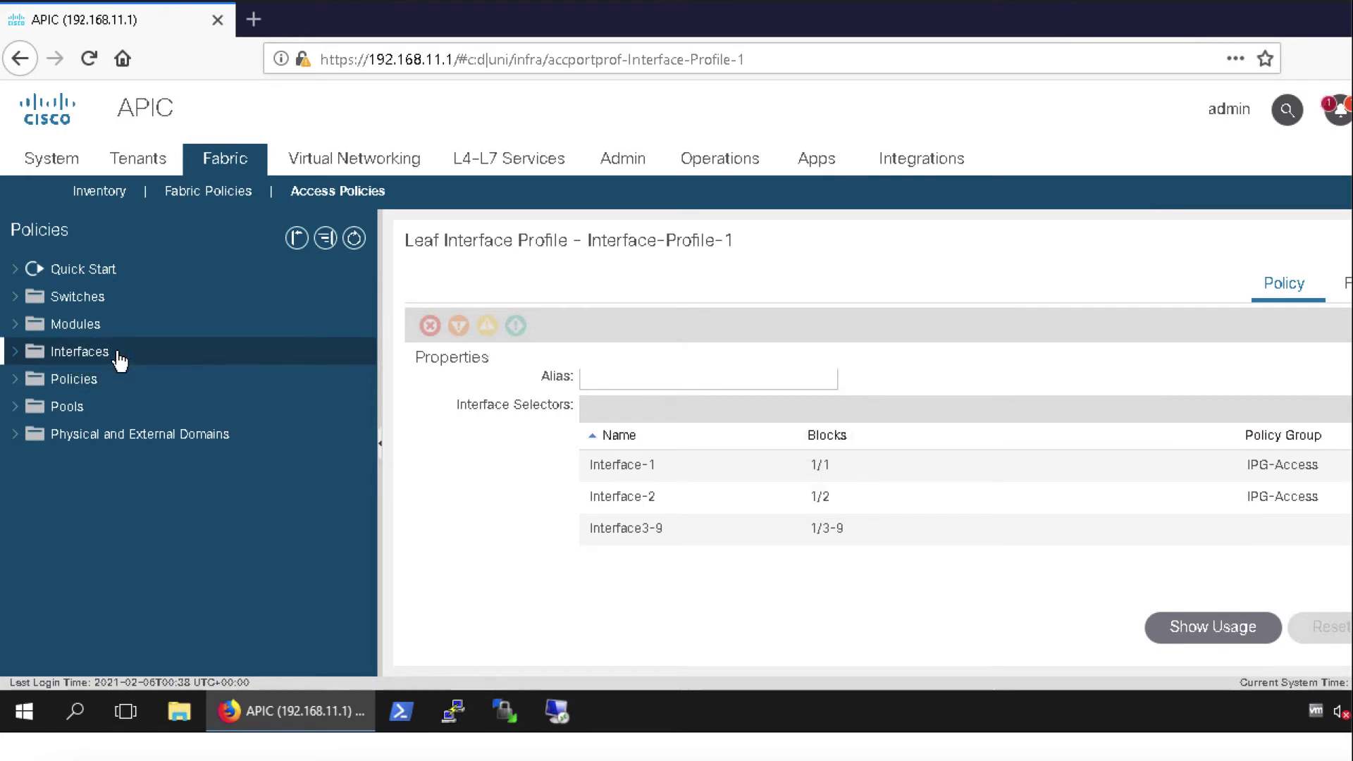
left_click(15, 296)
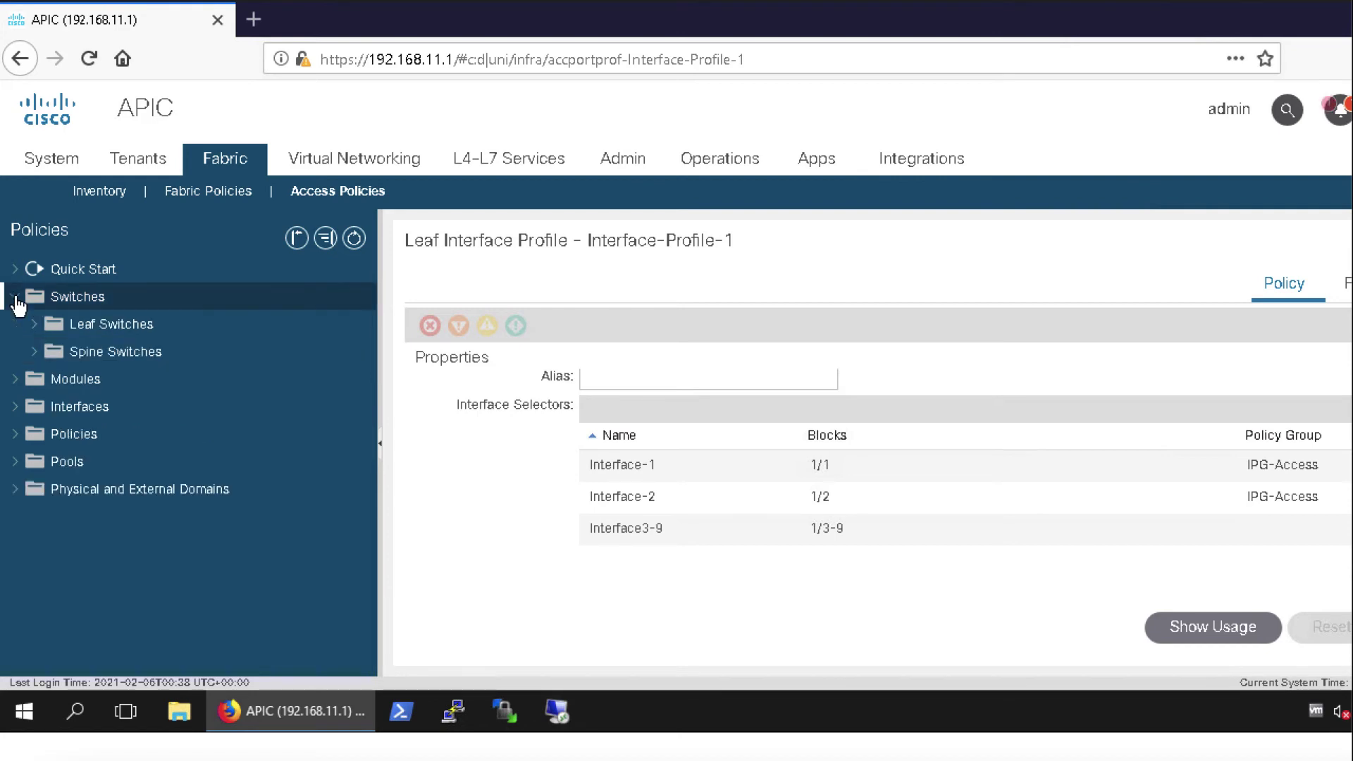
left_click(33, 325)
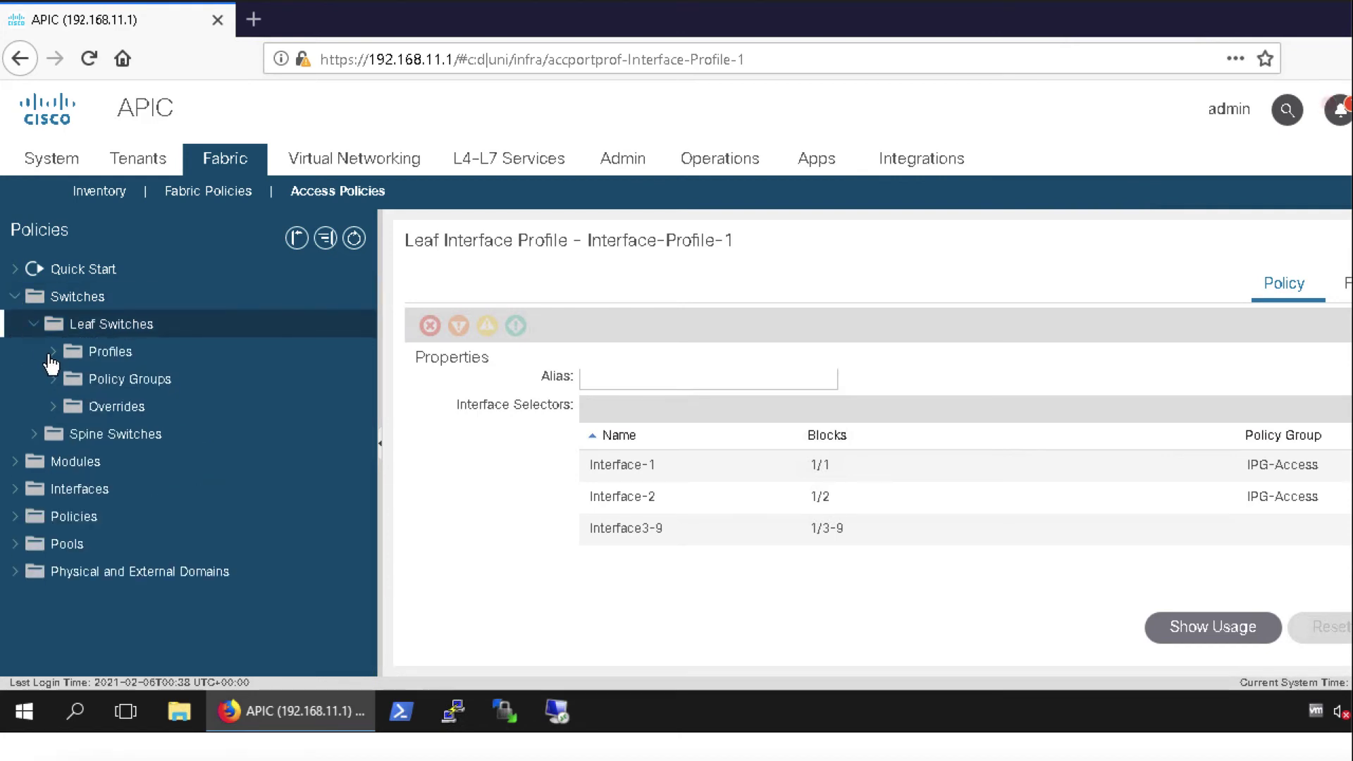
left_click(53, 354)
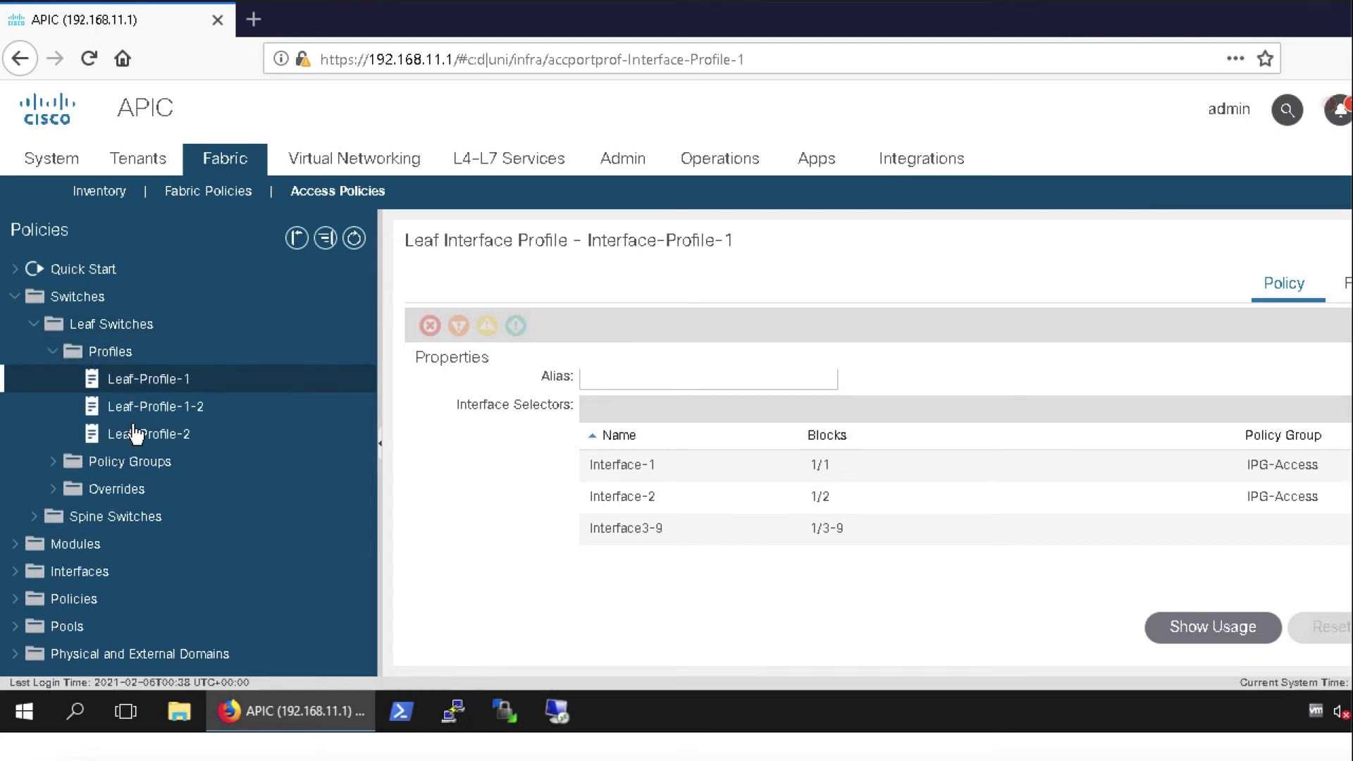
left_click(154, 381)
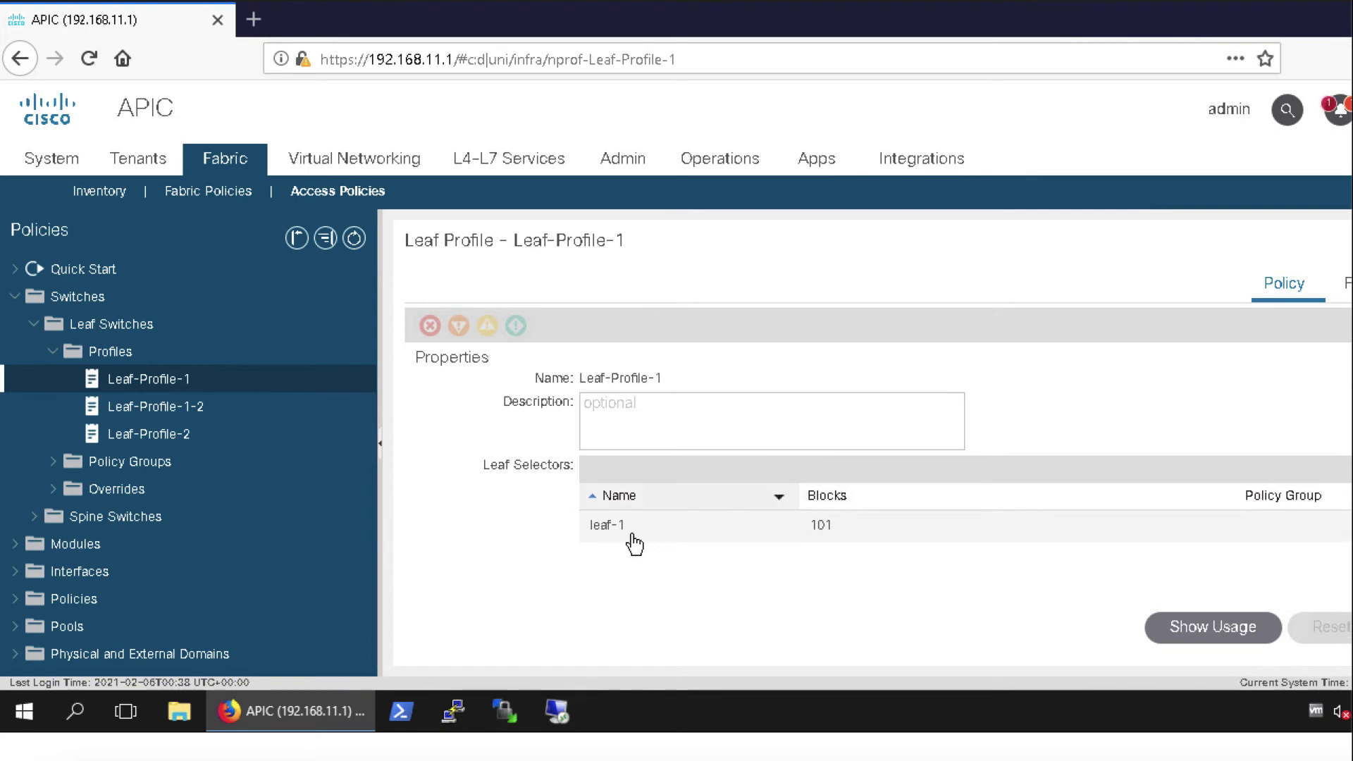
left_click(198, 414)
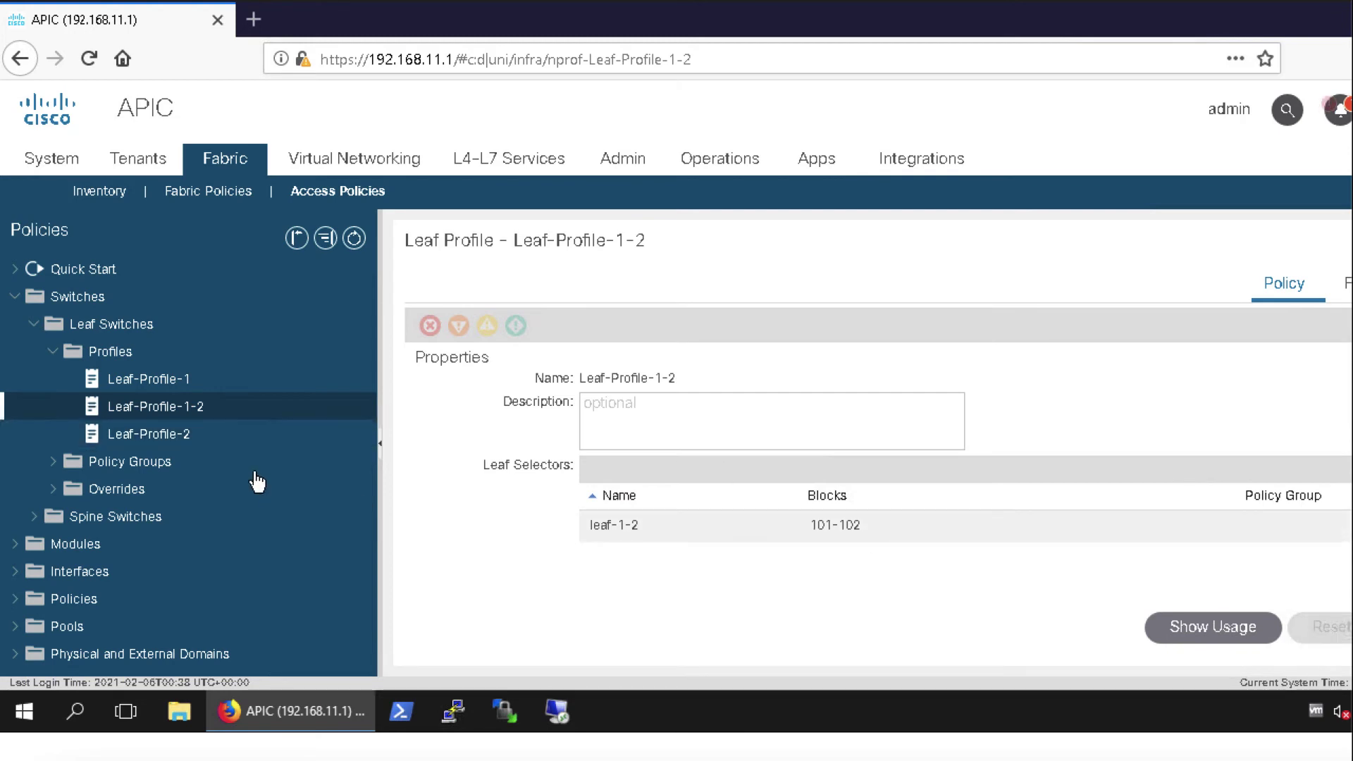
key("Down")
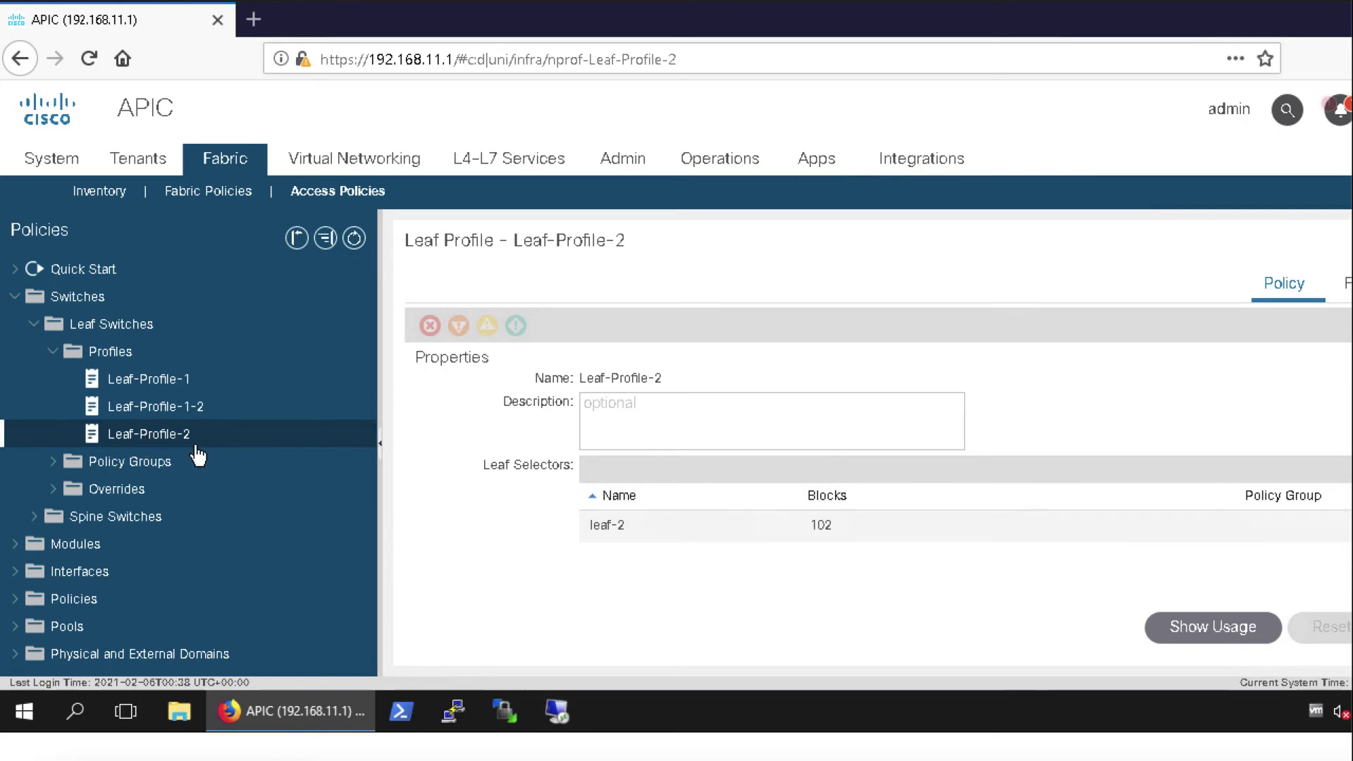
- Add Interface-Profile-1 to the associated interface selector profiles of Leaf-Profile-1 and submit it
left_click(170, 381)
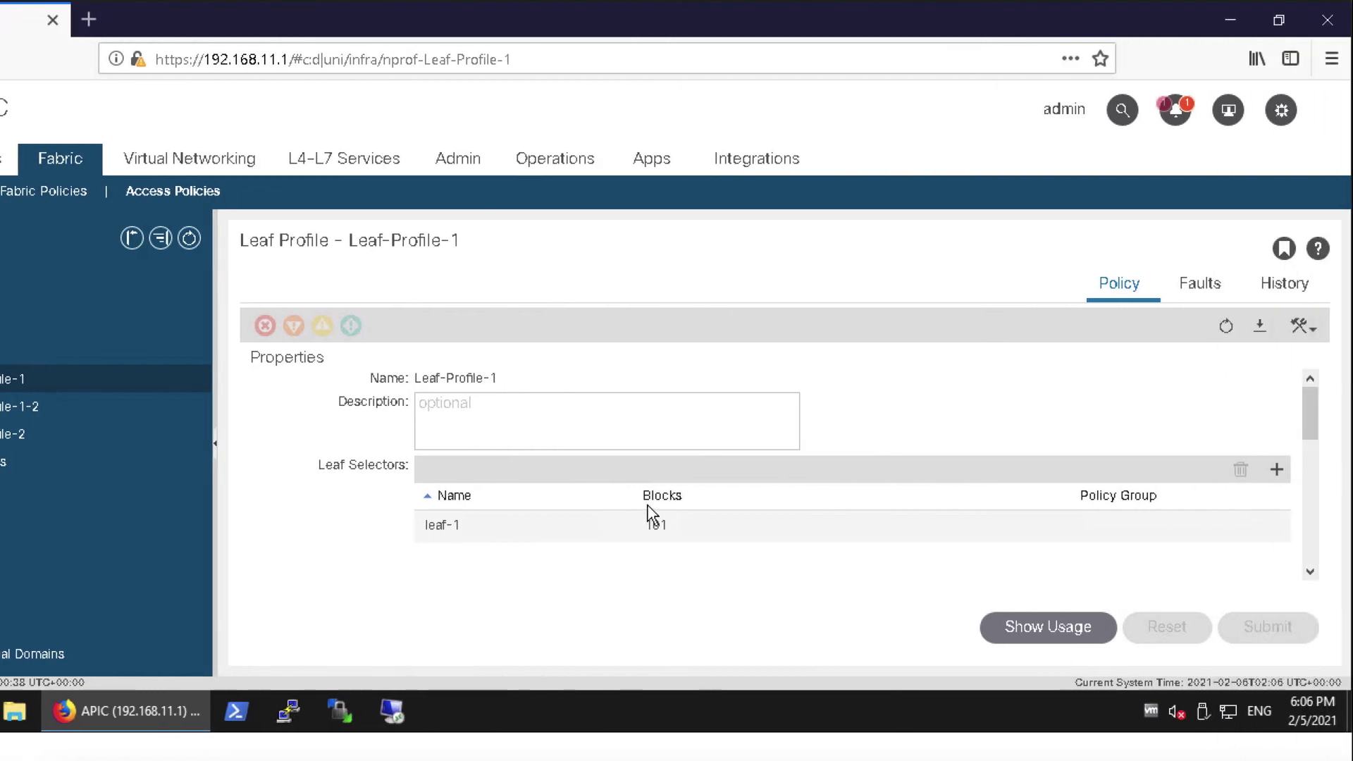
left_click(1309, 573)
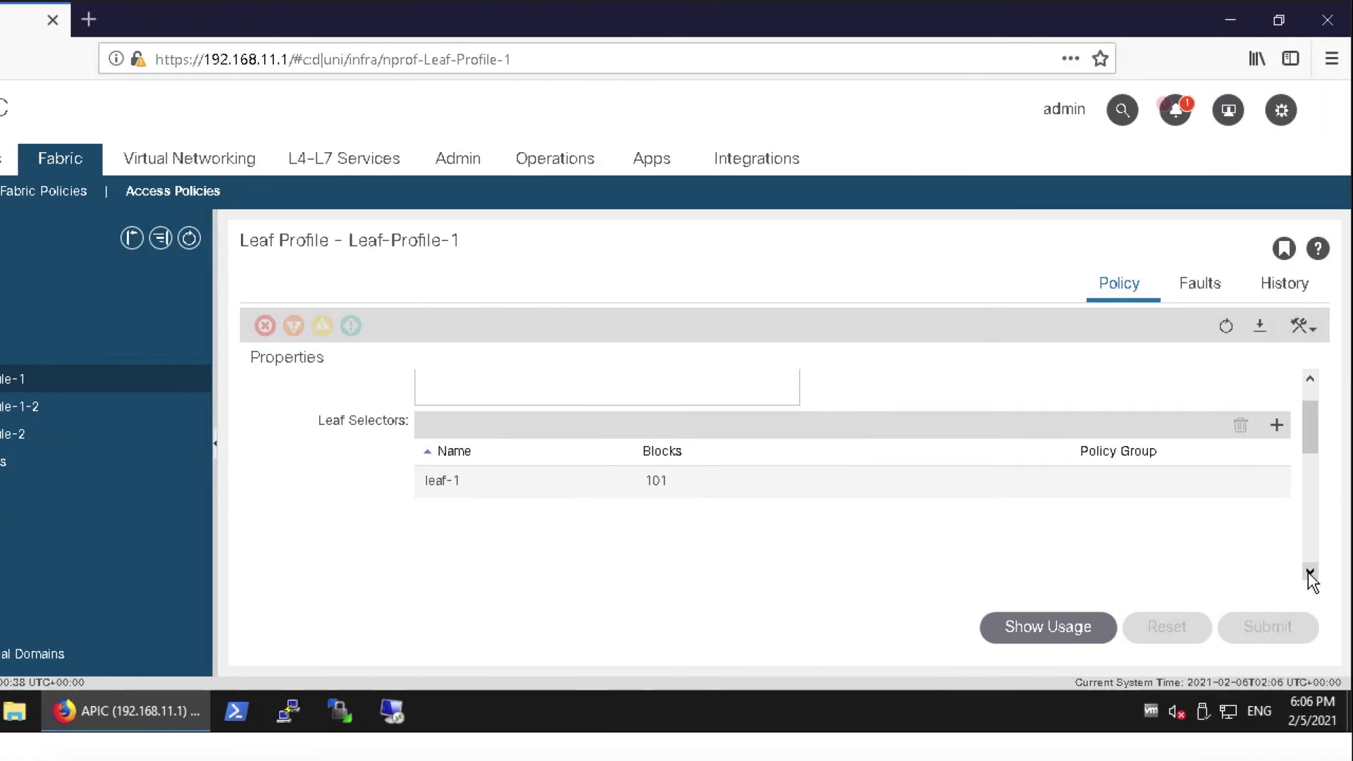
left_click(1310, 572)
left_click(1310, 572)
left_click(1309, 573)
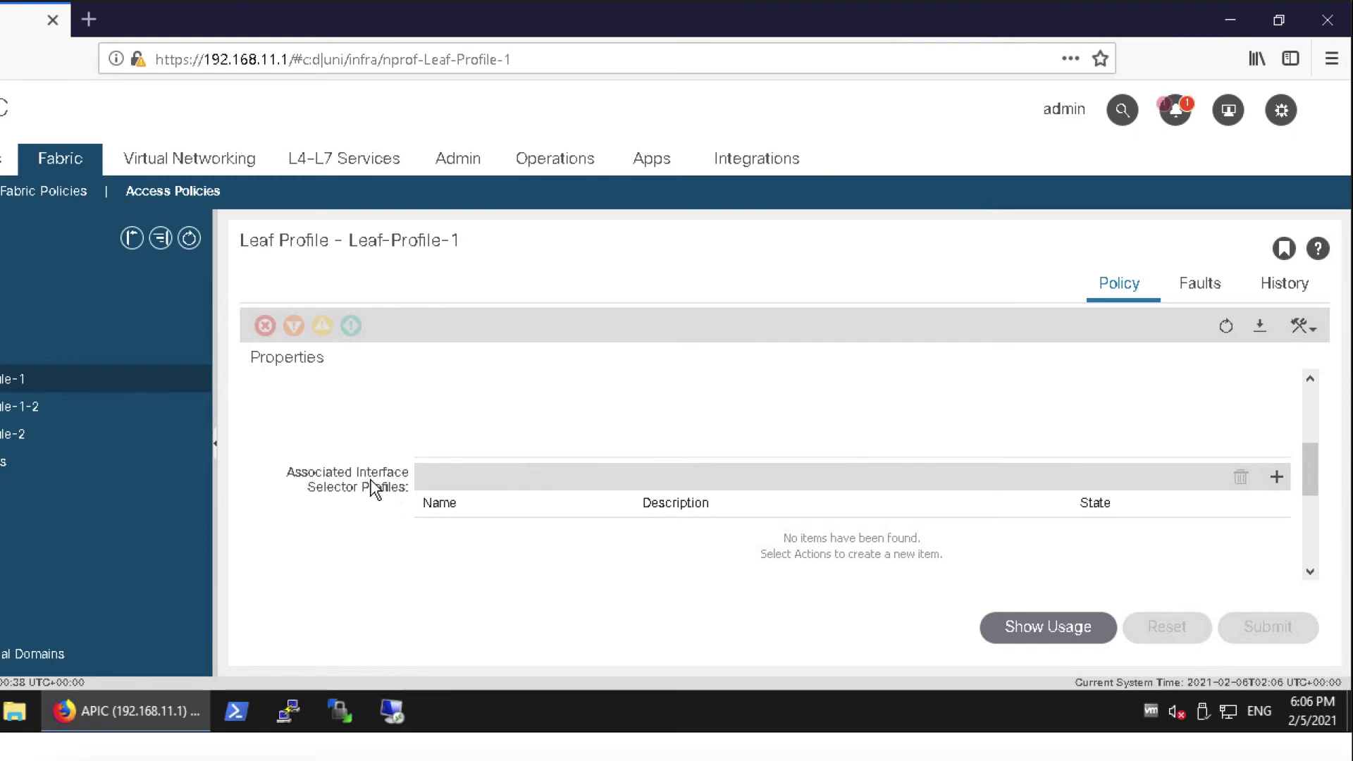
left_click(1276, 479)
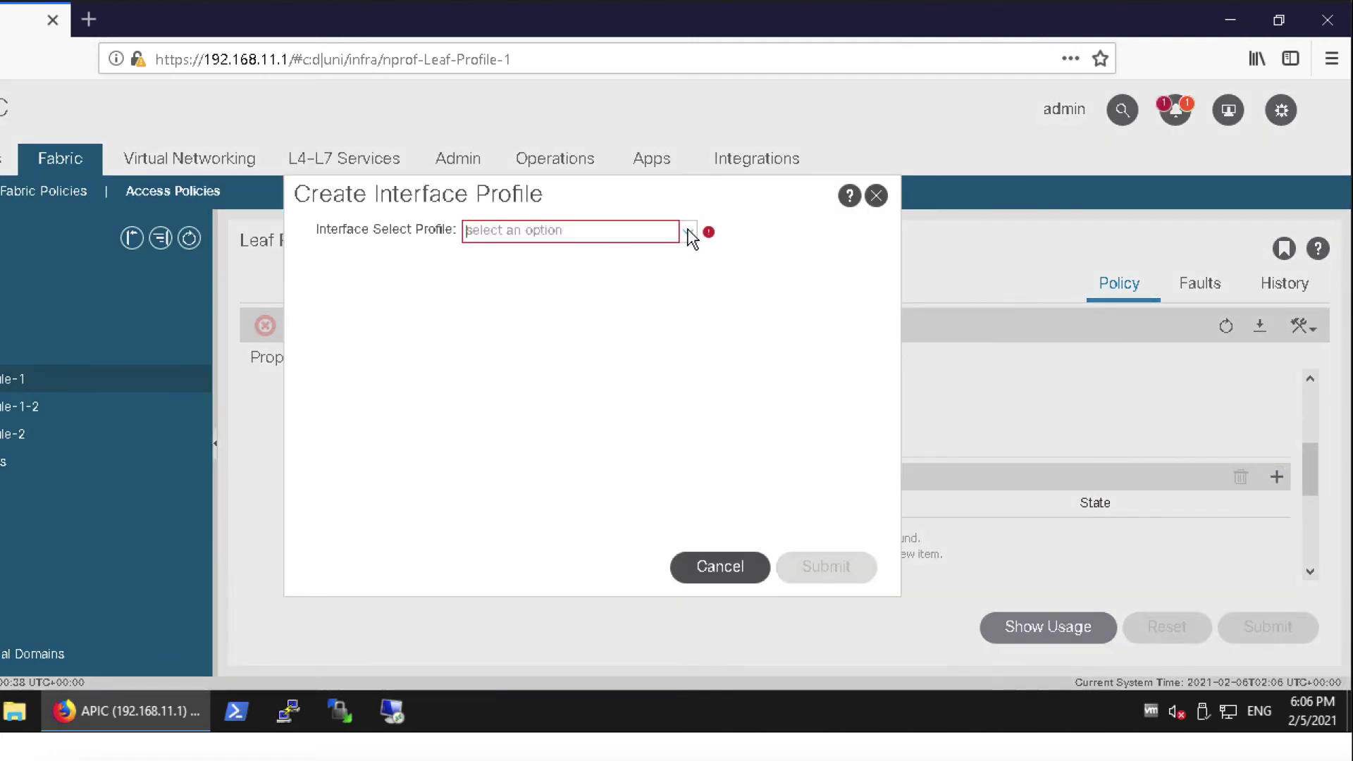
left_click(688, 232)
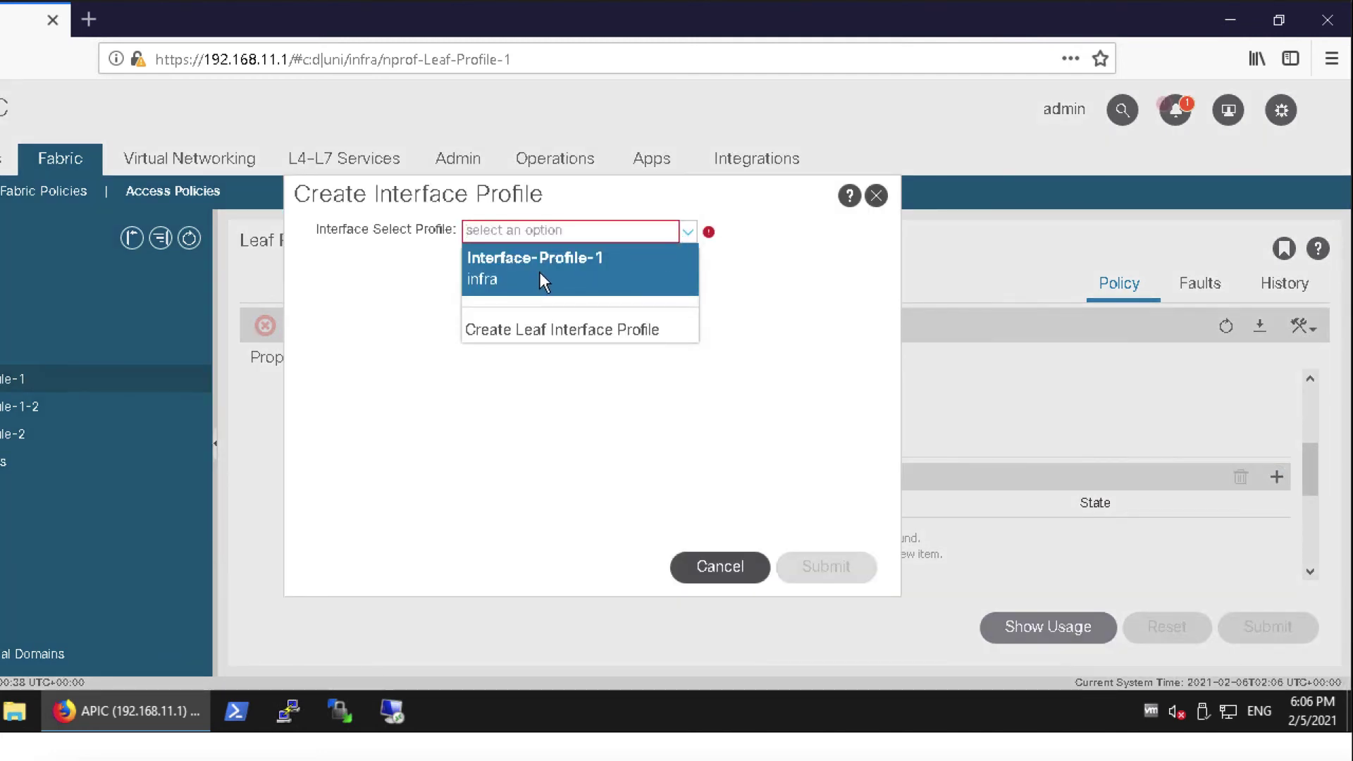
left_click(544, 265)
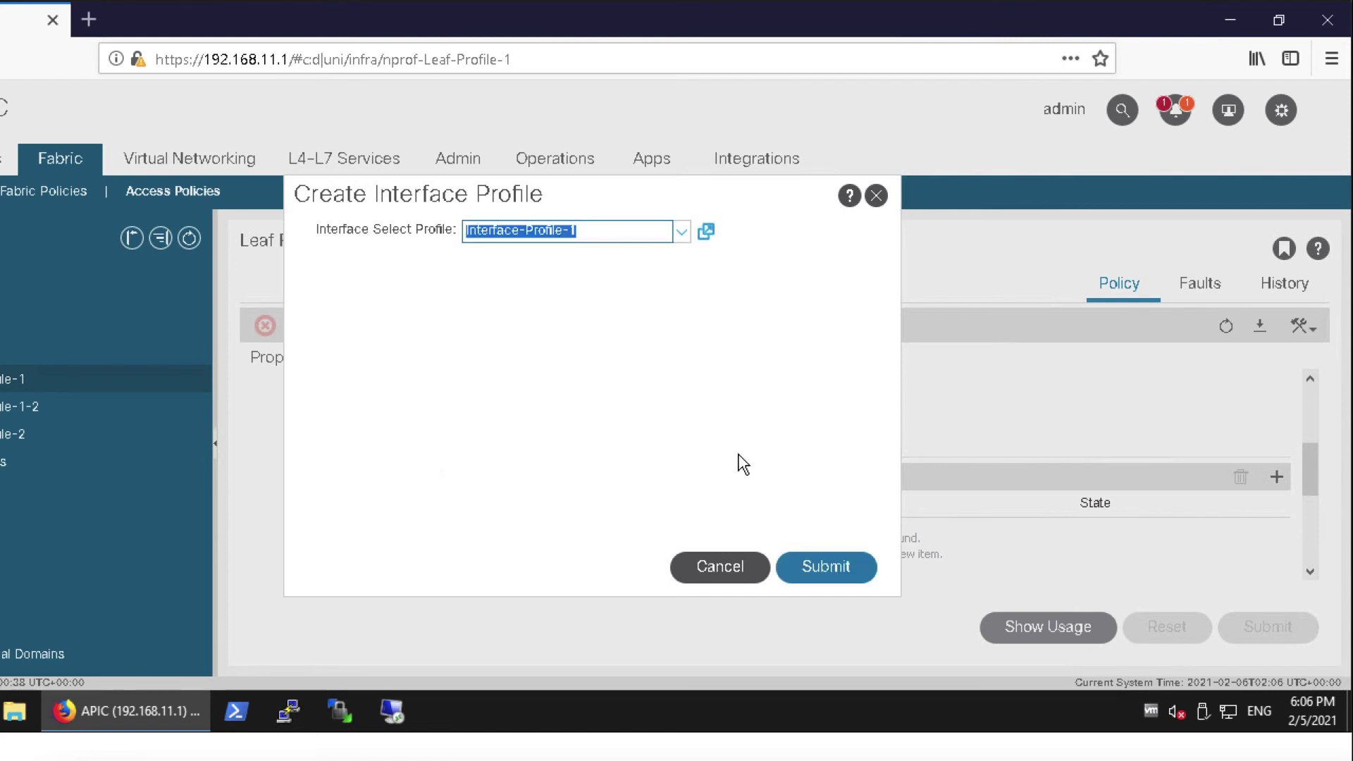
left_click(833, 570)
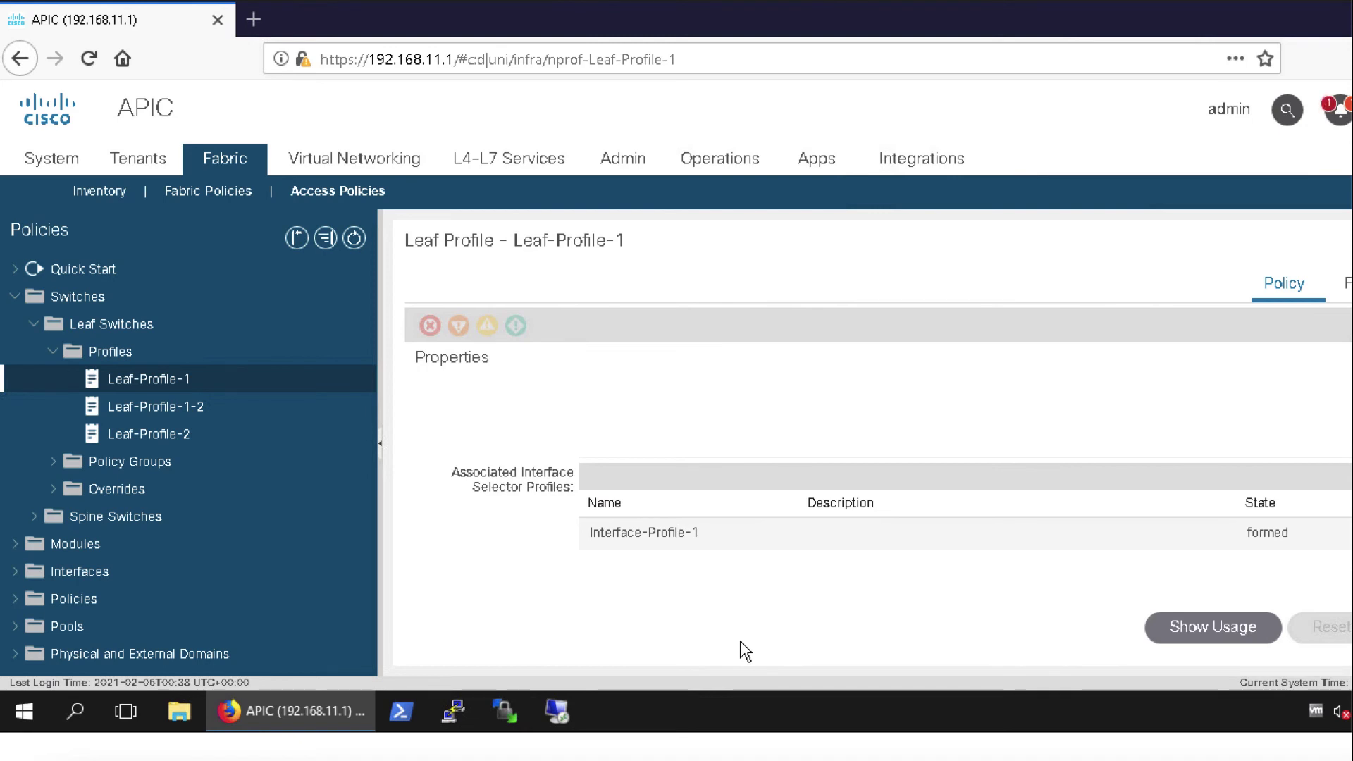
- Reopen Interface-Profile-1 under the leaf interface profiles and examine its interface selectors, port blocks and policy groups
left_click(34, 324)
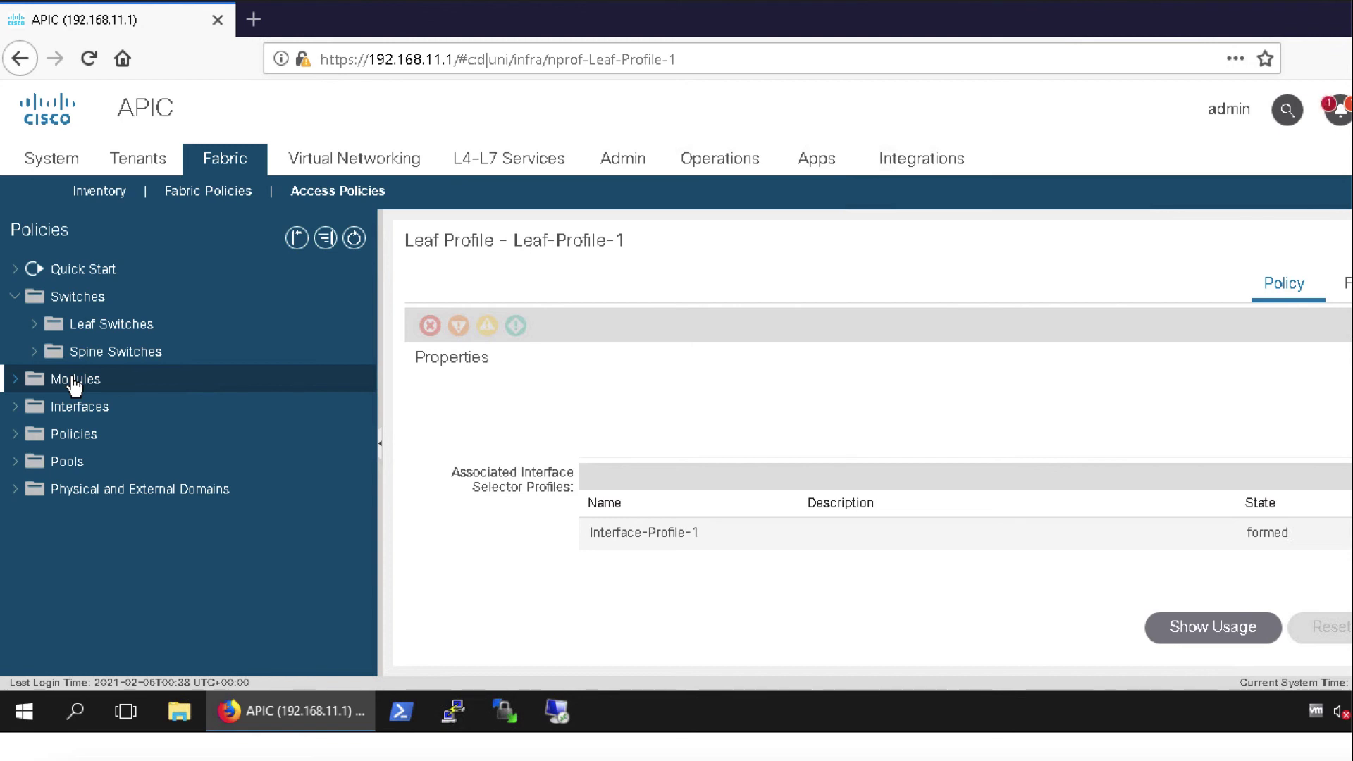
left_click(15, 415)
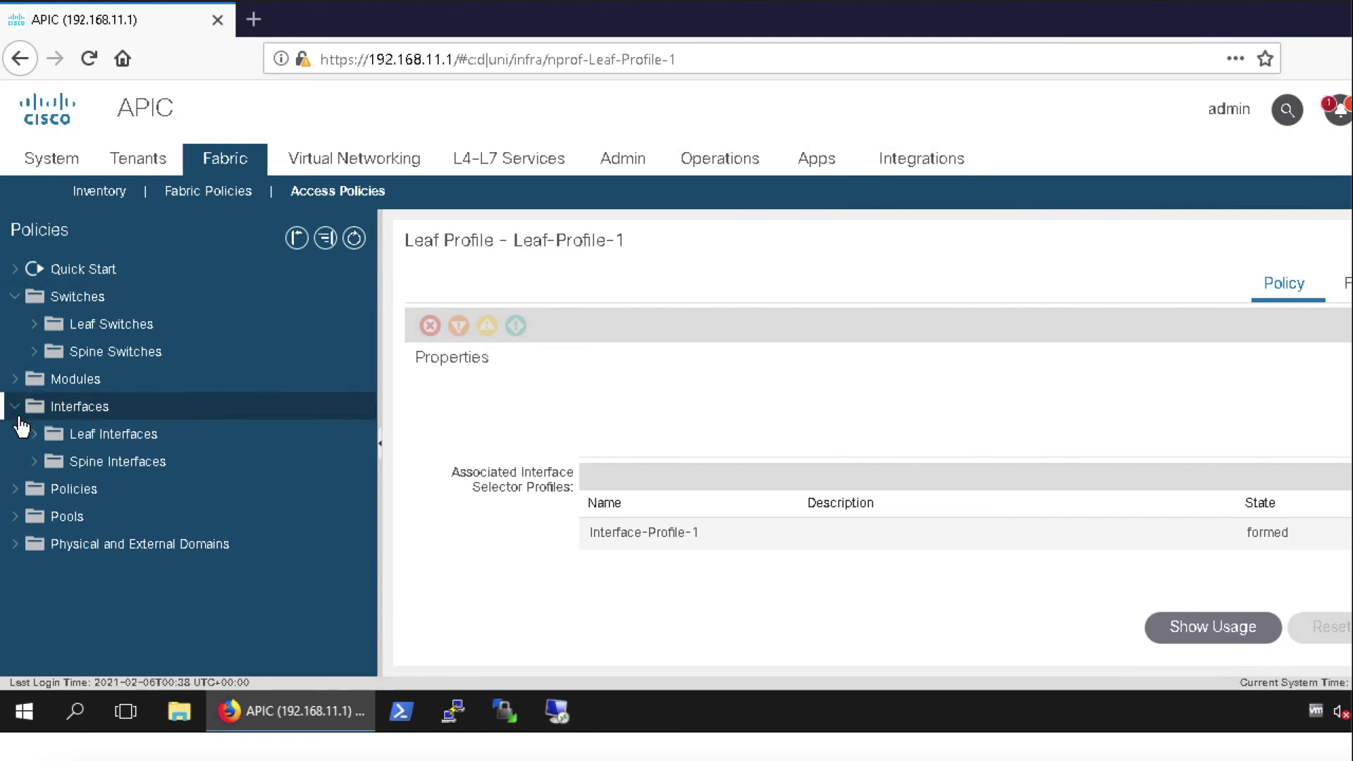
left_click(35, 437)
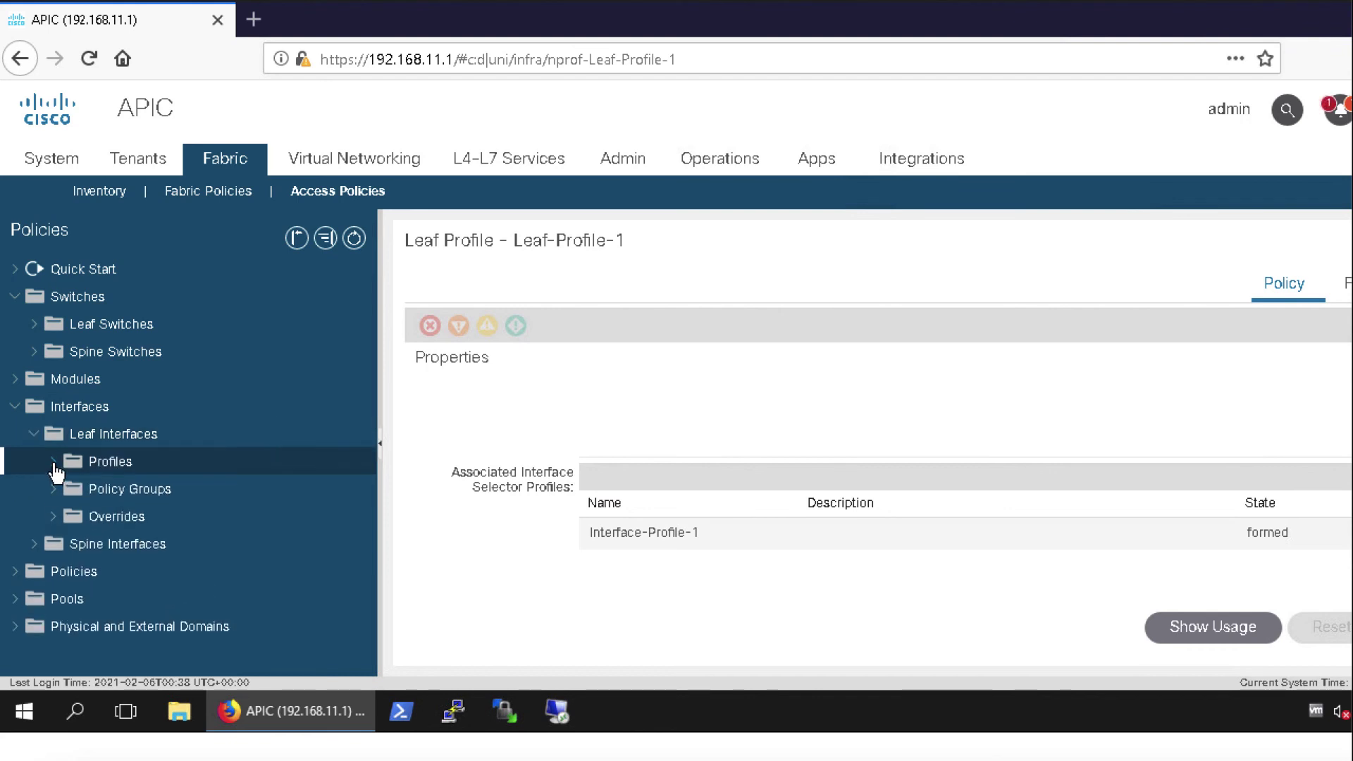
left_click(55, 463)
left_click(315, 501)
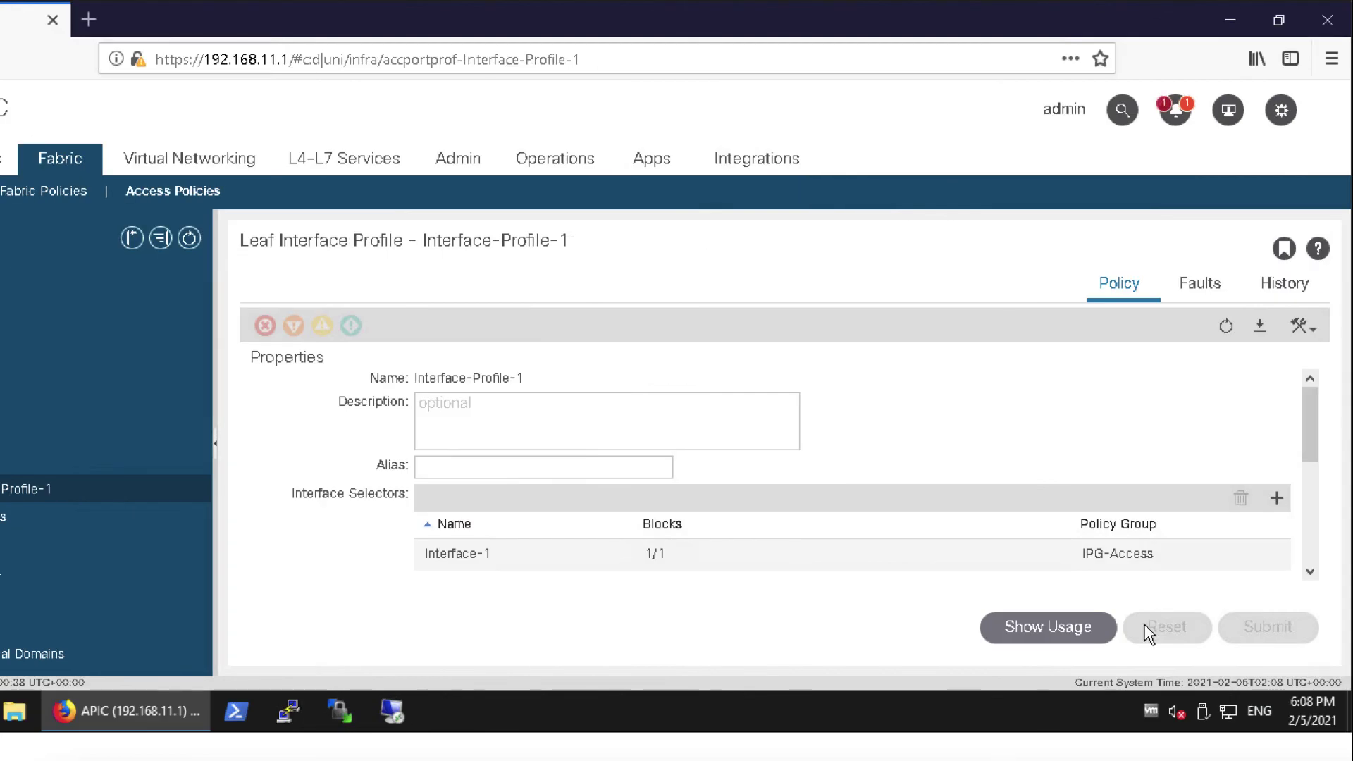
scroll(1312, 578, "down", 2)
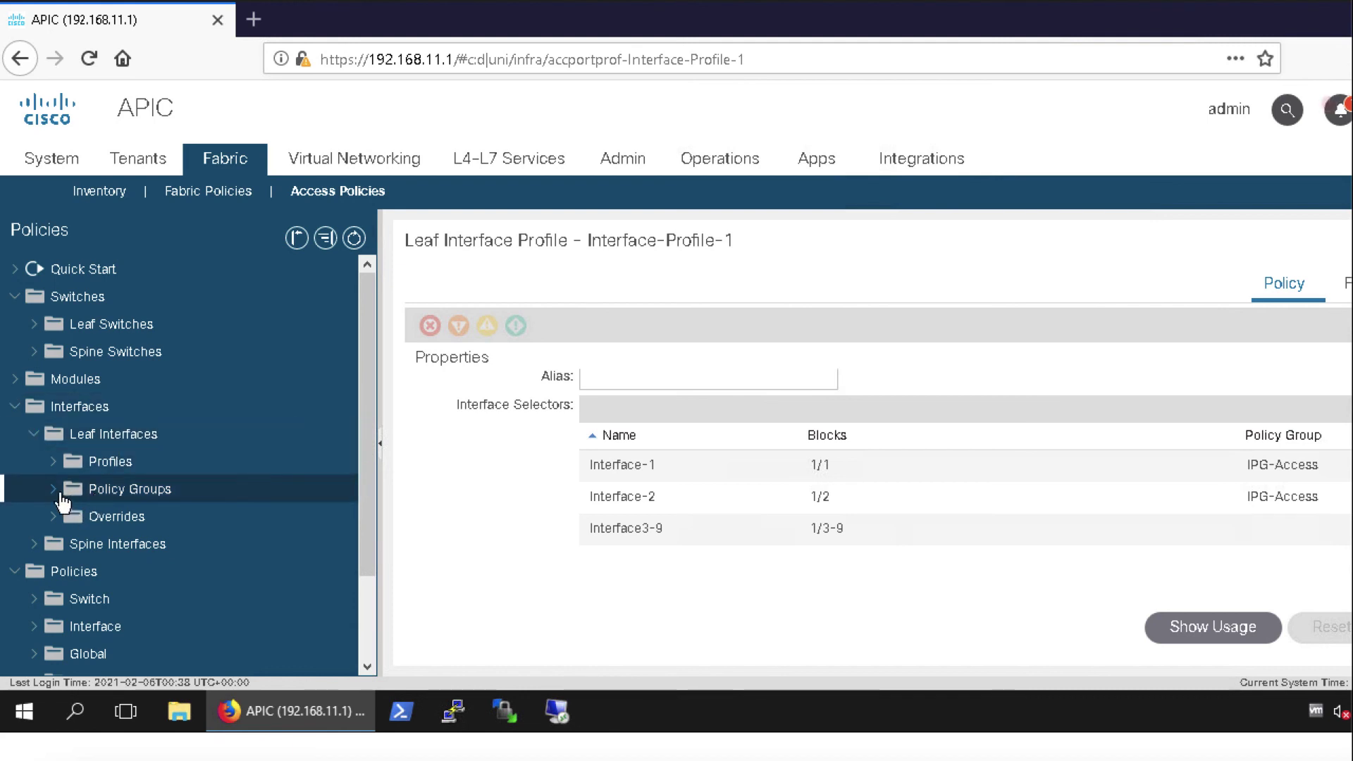
- Open the IPG-Access leaf access port policy group and examine its link level, CDP, LLDP and other interface policy assignments
left_click(65, 495)
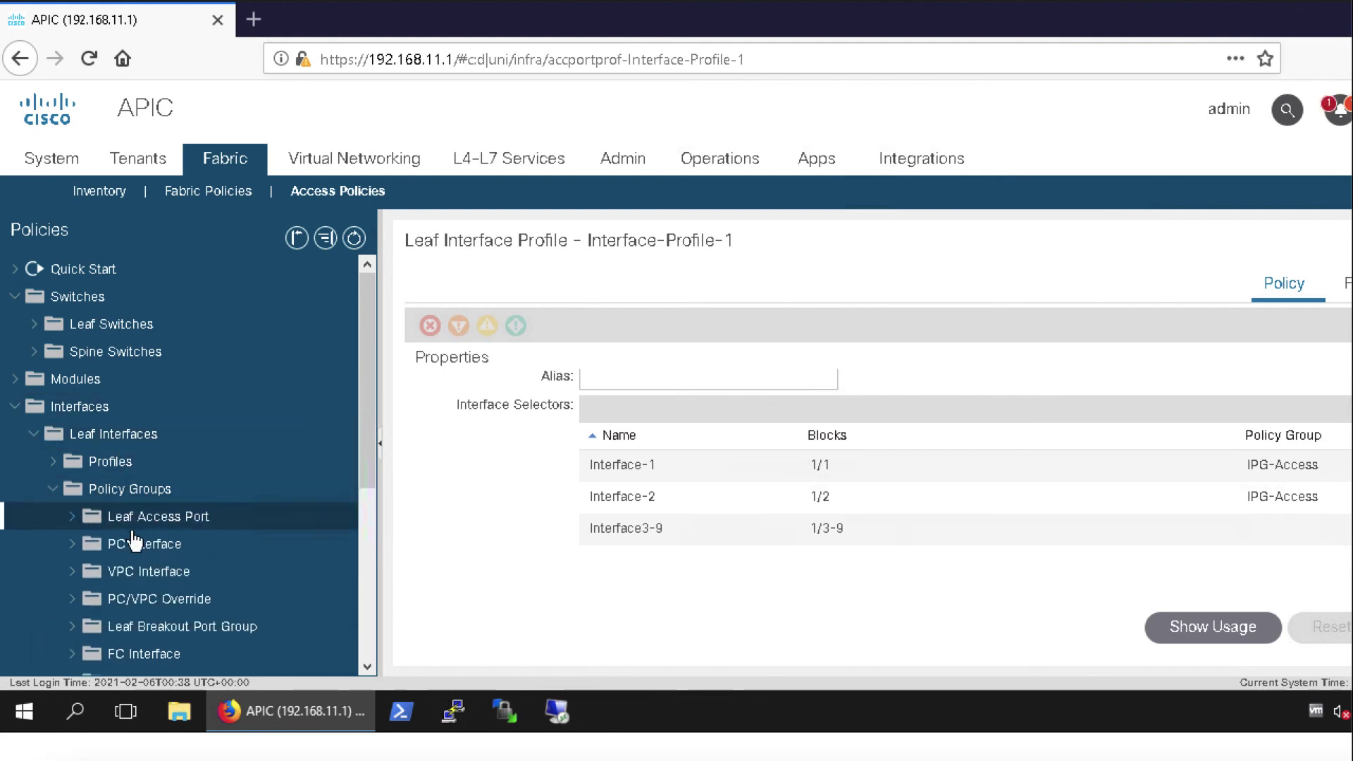
left_click(91, 520)
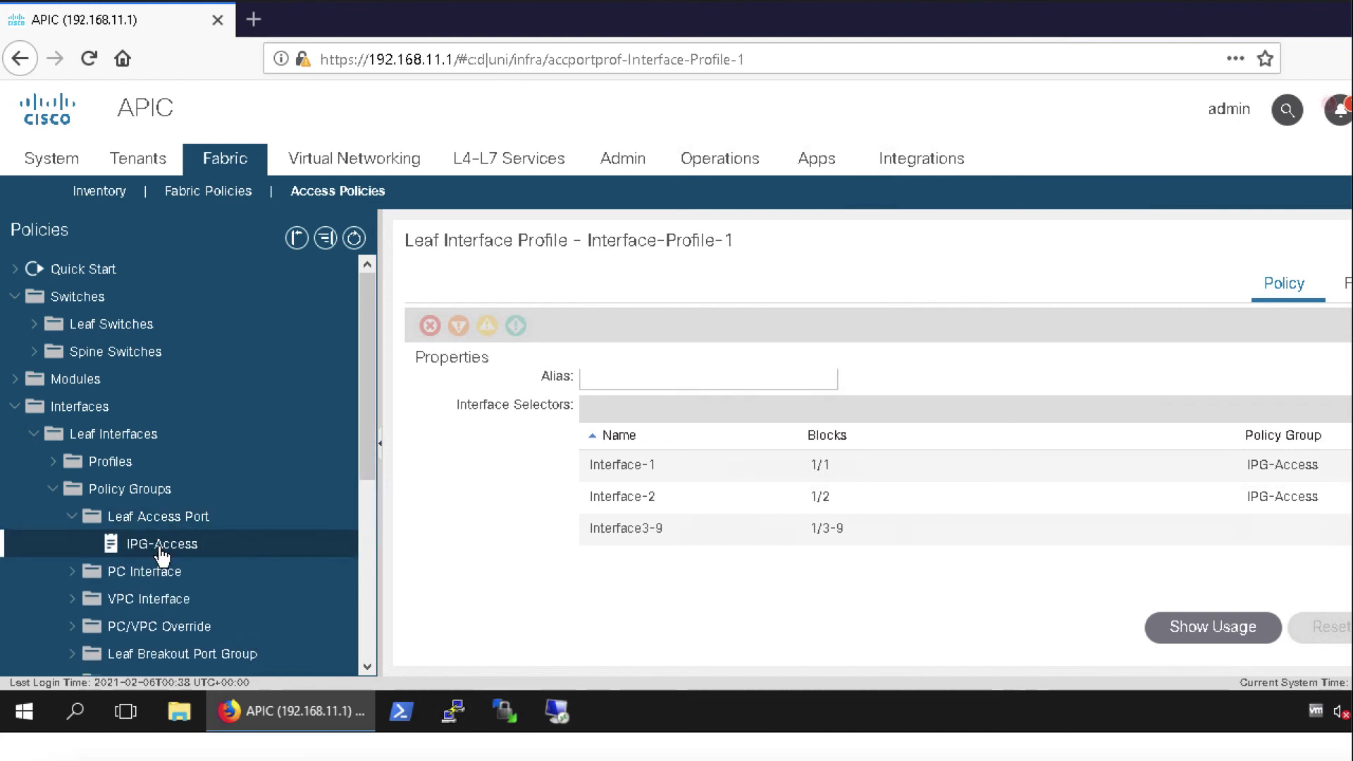
left_click(161, 554)
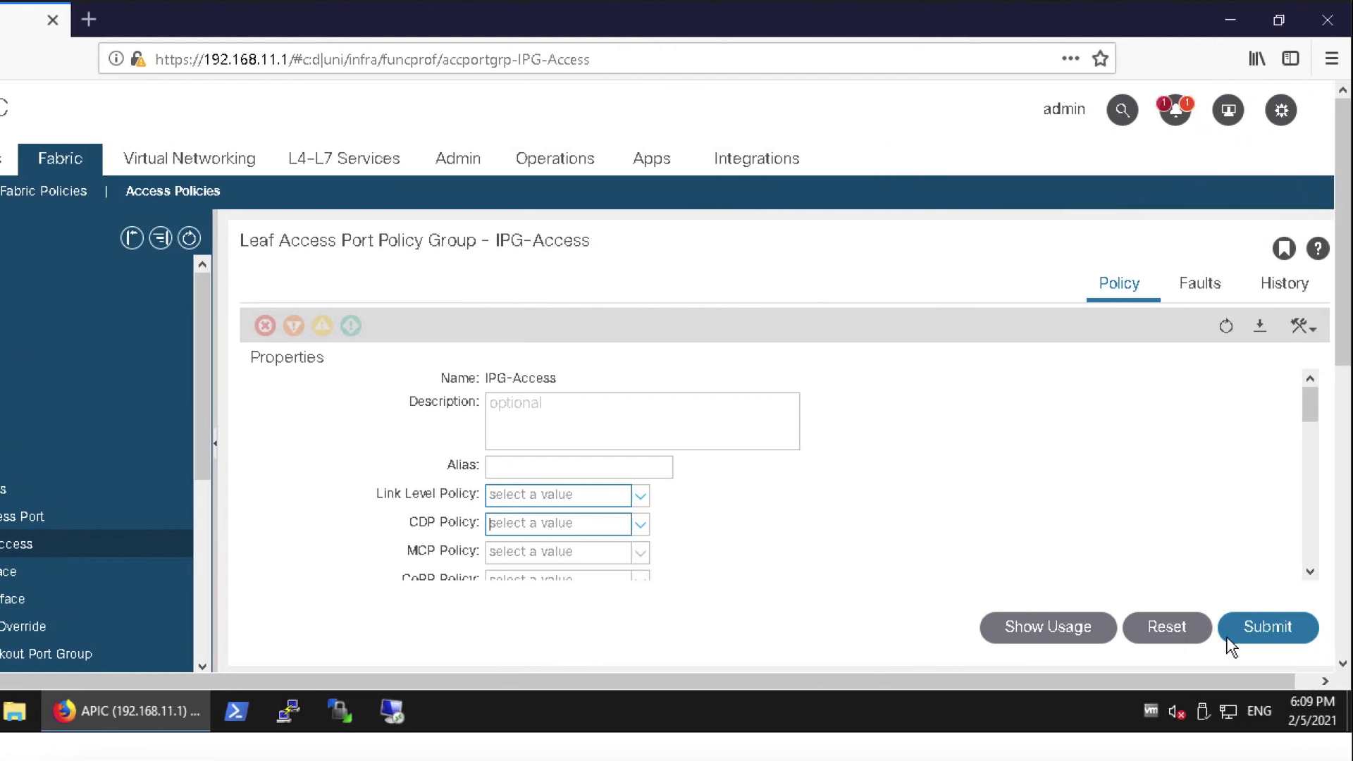
scroll(1311, 579, "down", 5)
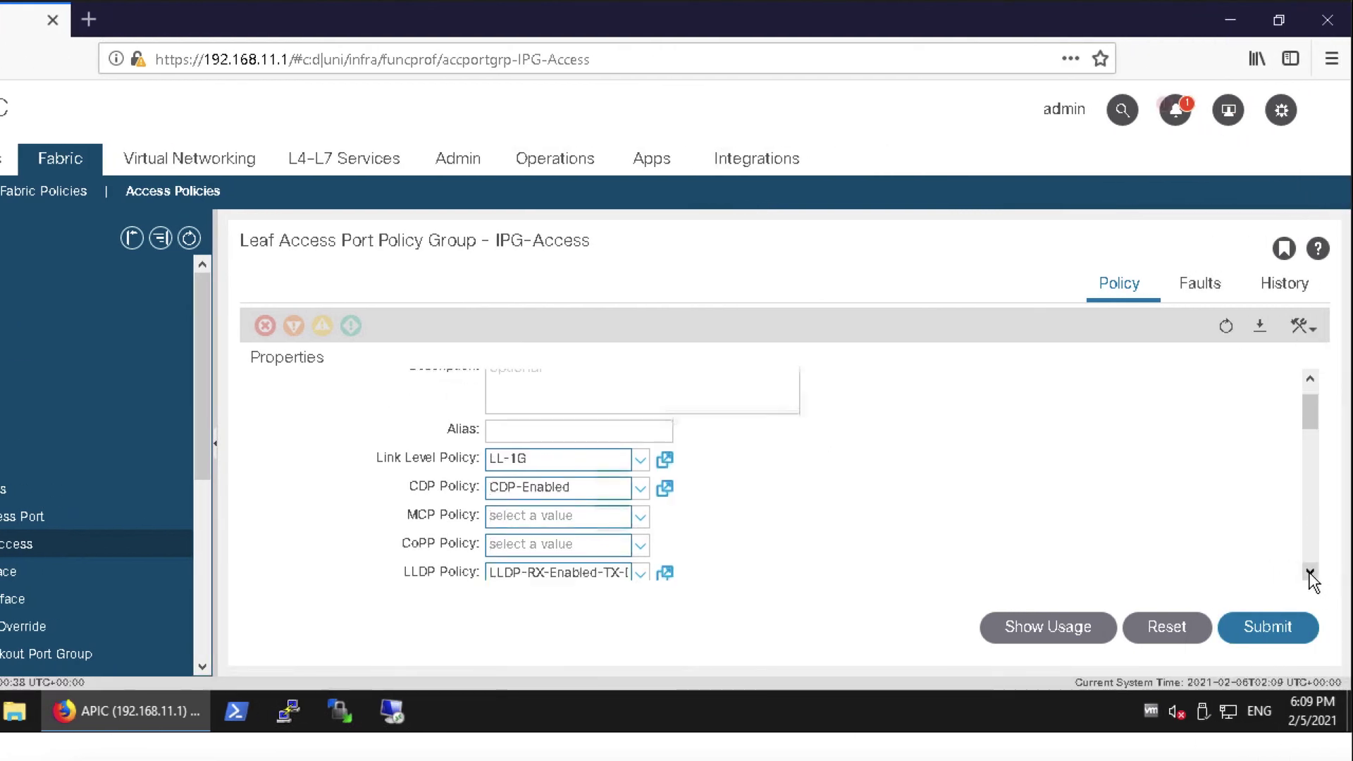
scroll(1311, 385, "up", 10)
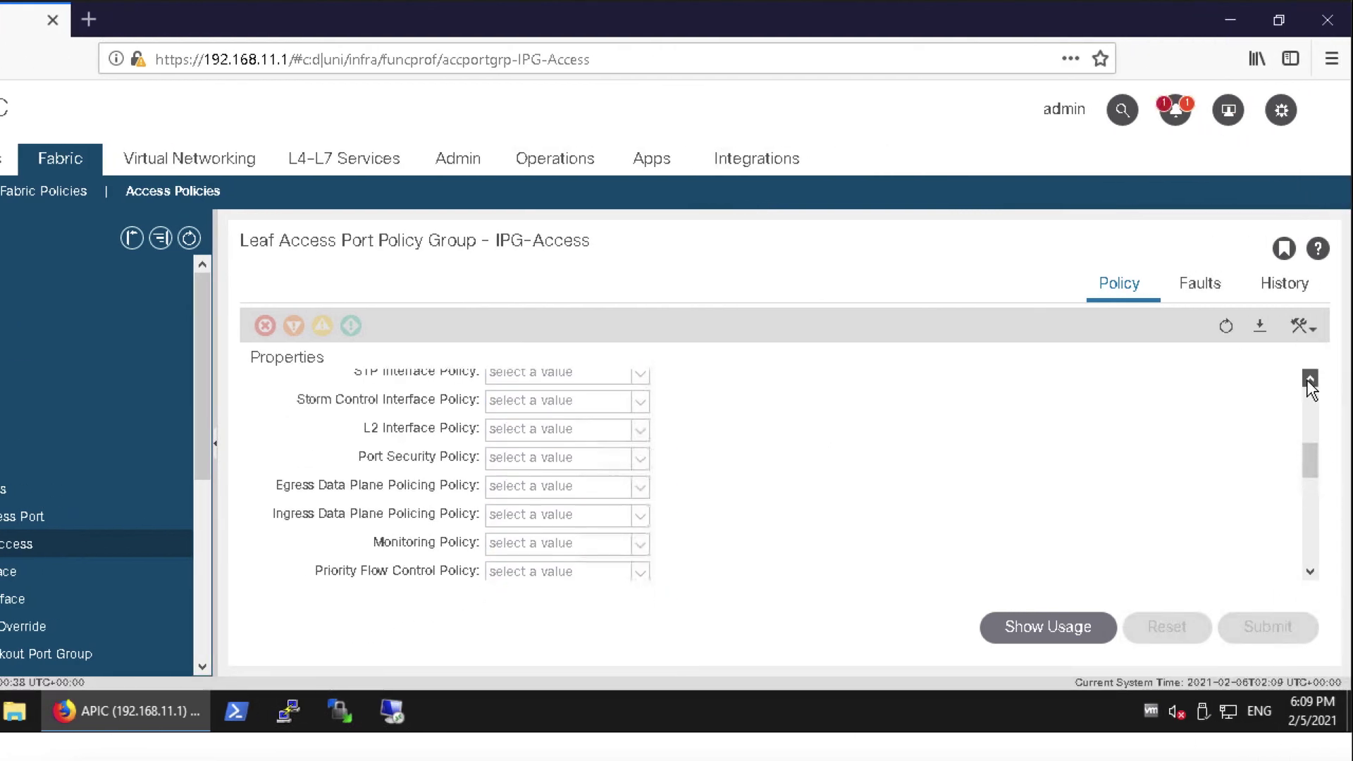
scroll(1310, 384, "up", 4)
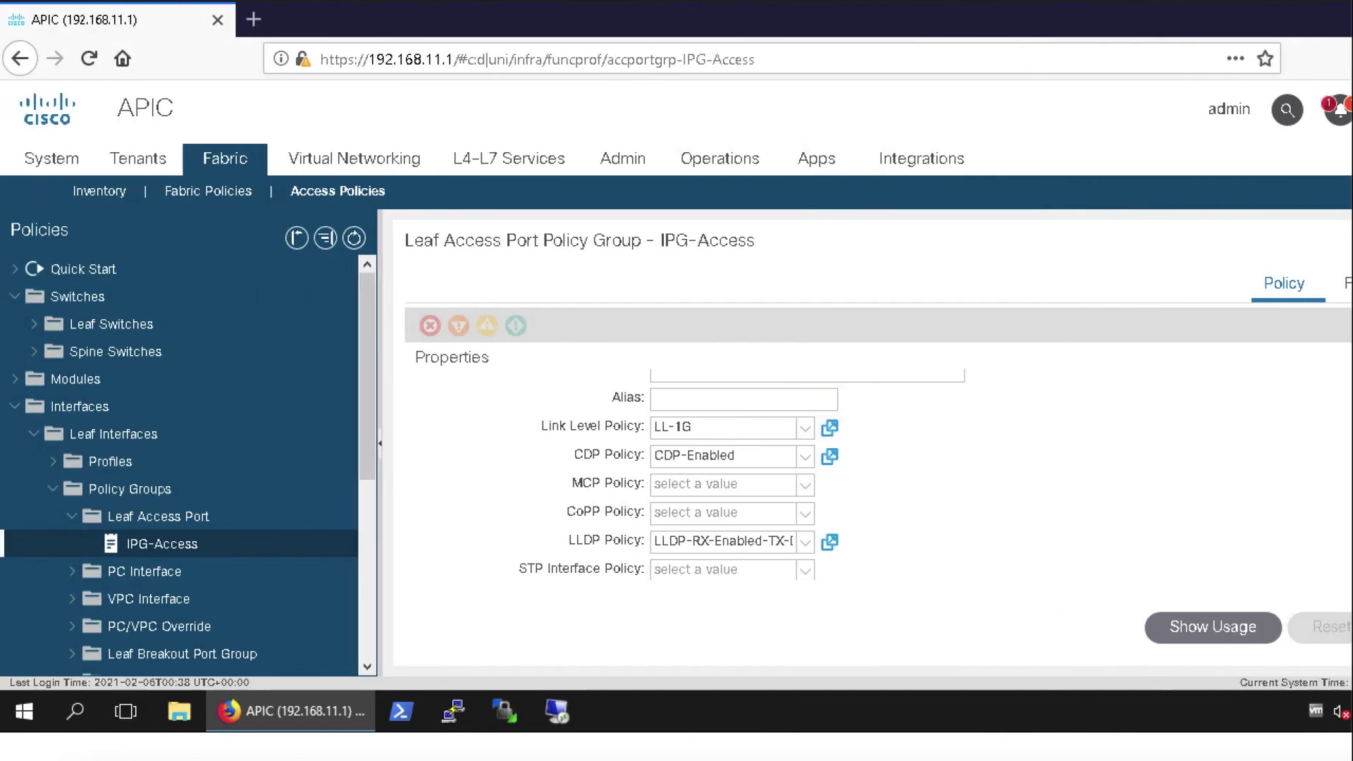
- Collapse the Interfaces, Policies and Switches folders in the access policies tree
left_click(15, 409)
left_click(16, 416)
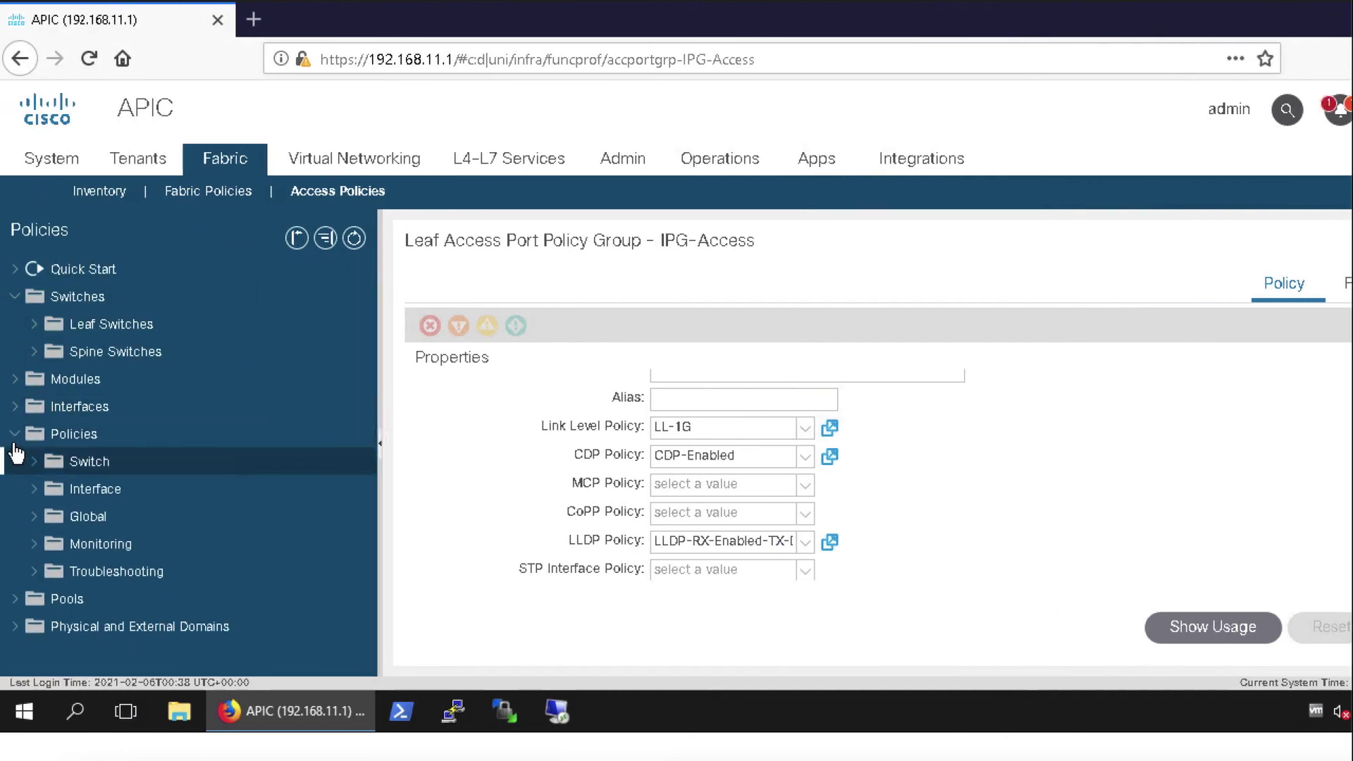
left_click(15, 434)
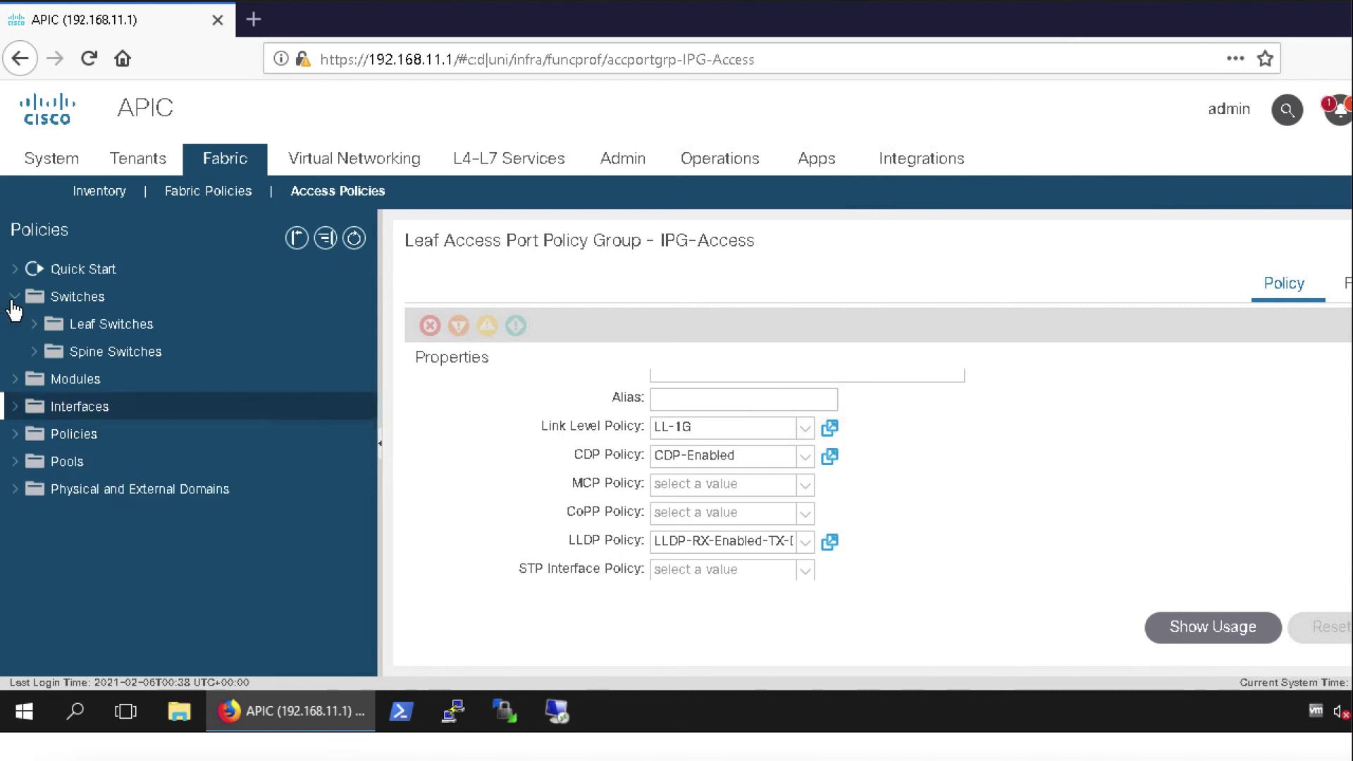
left_click(14, 298)
- Expand the leaf interface policy groups under Interfaces to review the available policy group types
left_click(15, 352)
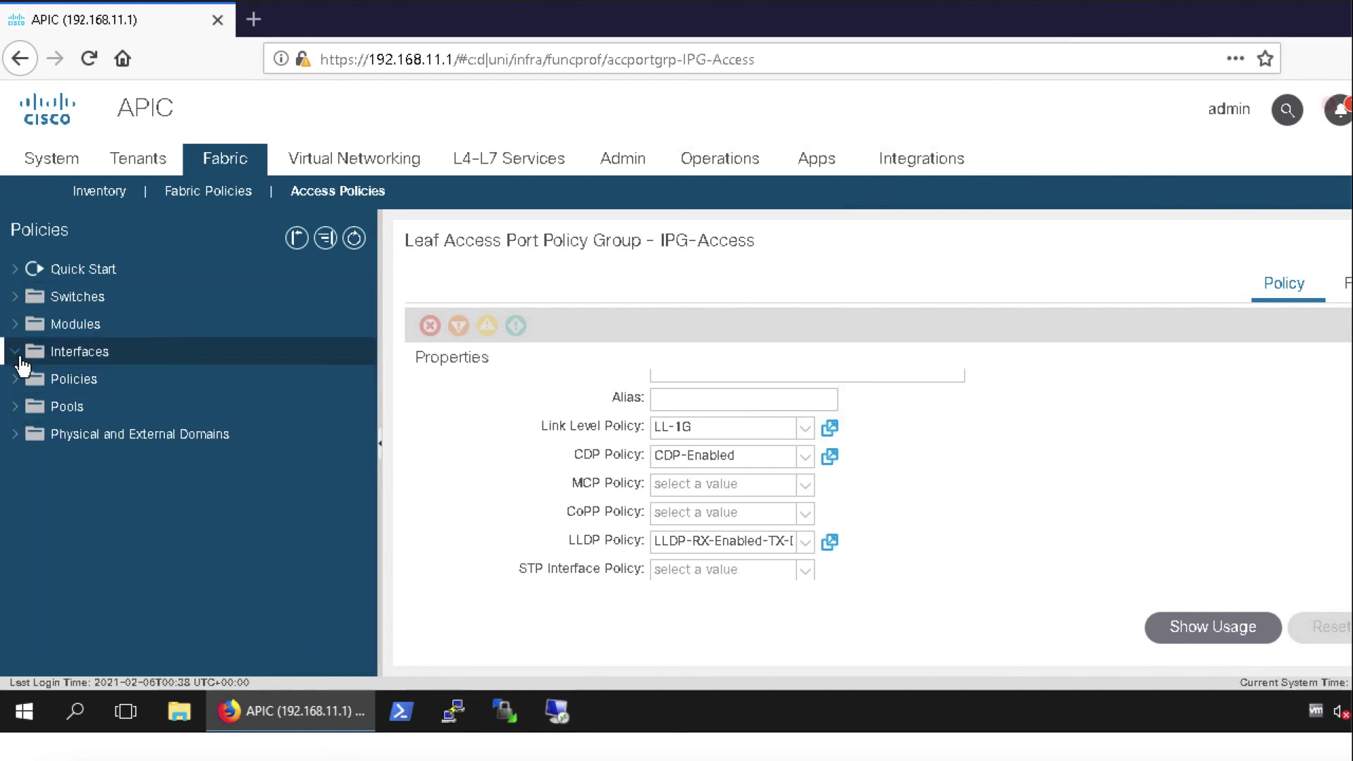
left_click(15, 353)
left_click(34, 381)
left_click(56, 432)
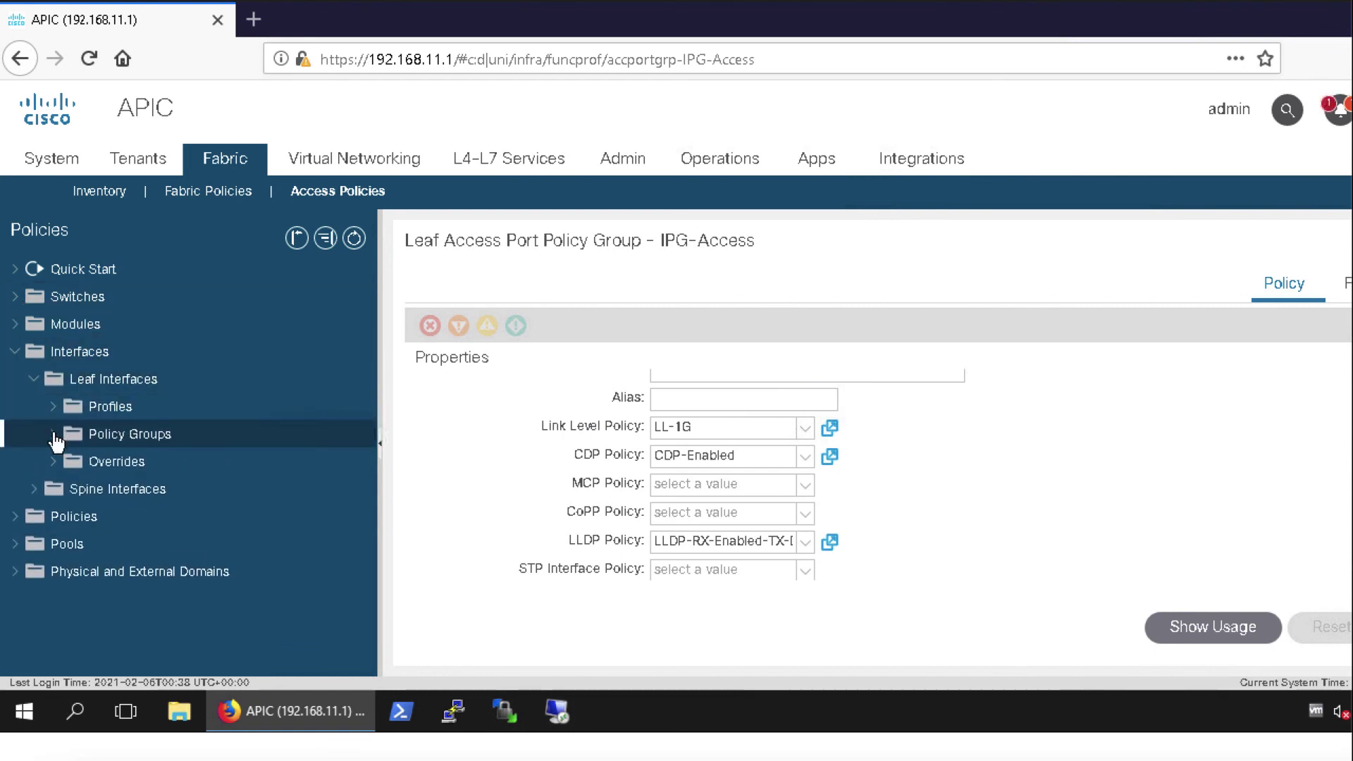
left_click(136, 436)
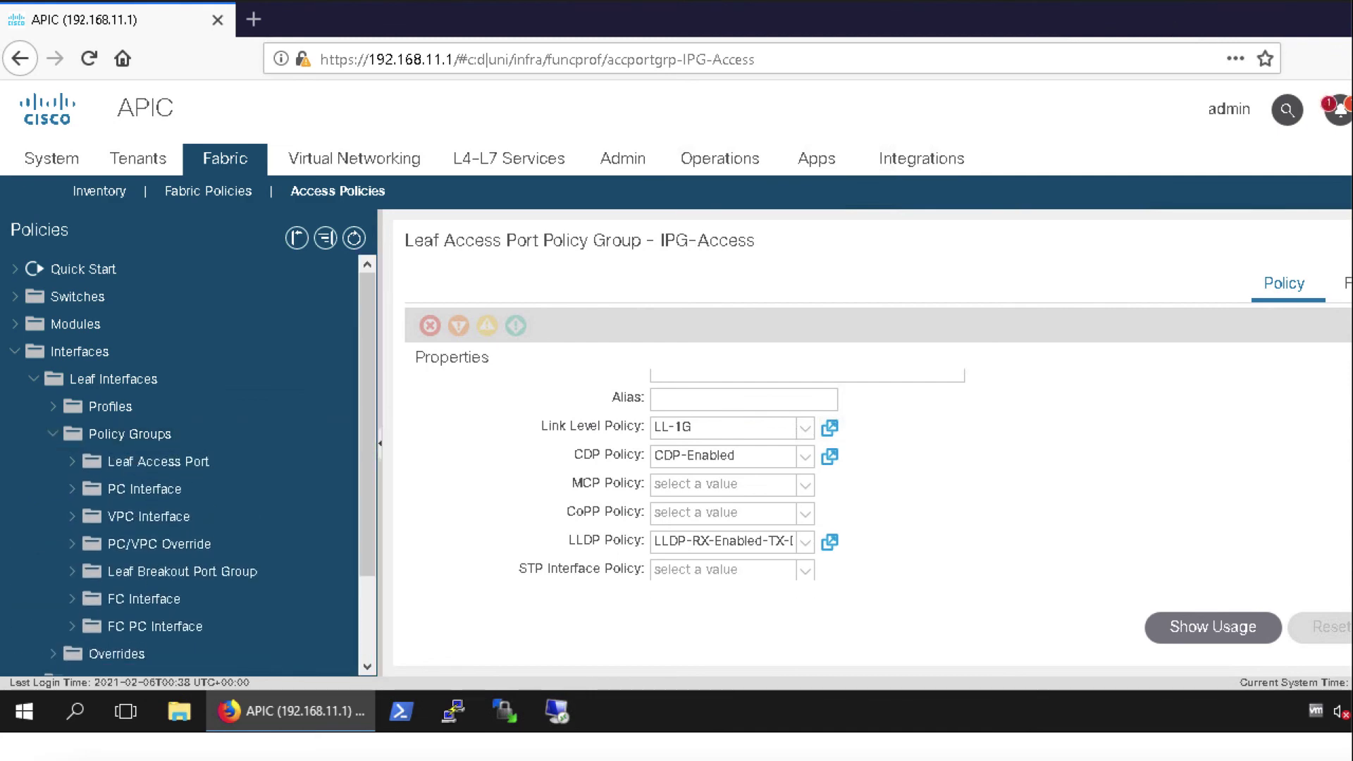